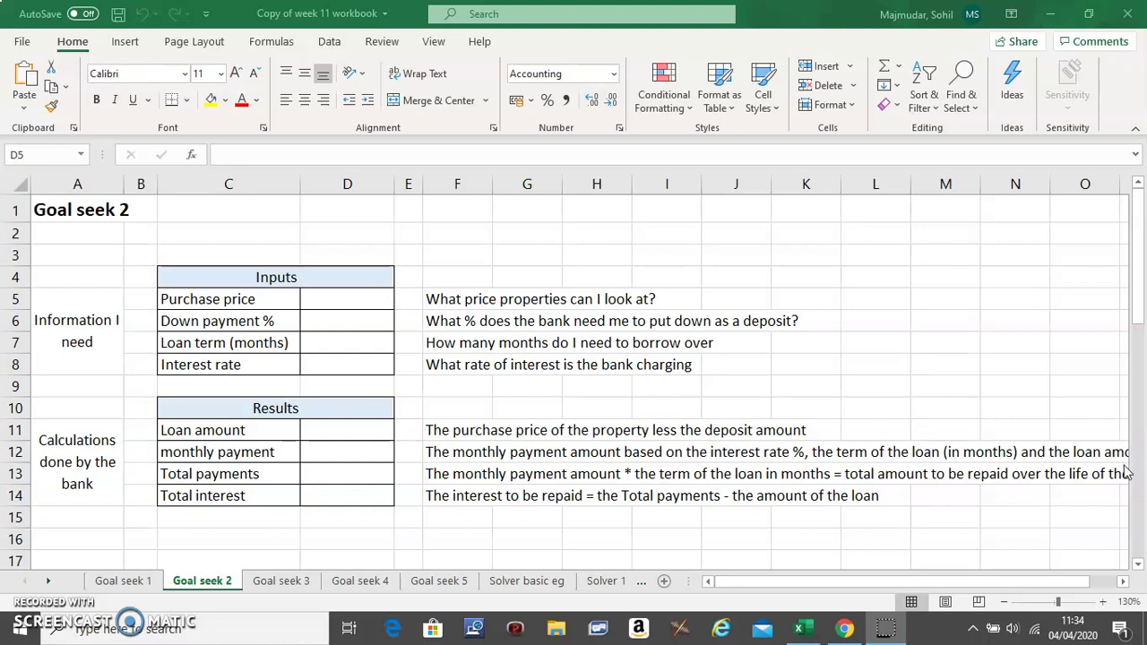
- Read the instructions below the tables on the Goal seek 2 sheet and fill the empty purchase price cell D5 with yellow
left_click(1142, 509)
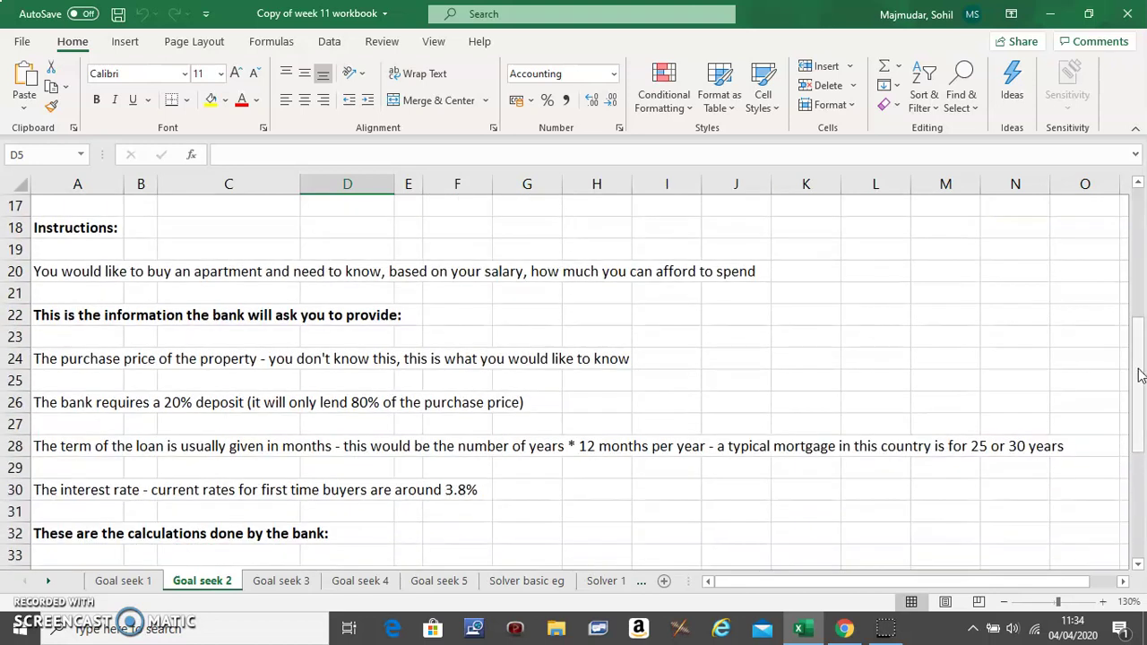
left_click_drag(1142, 375, 1142, 242)
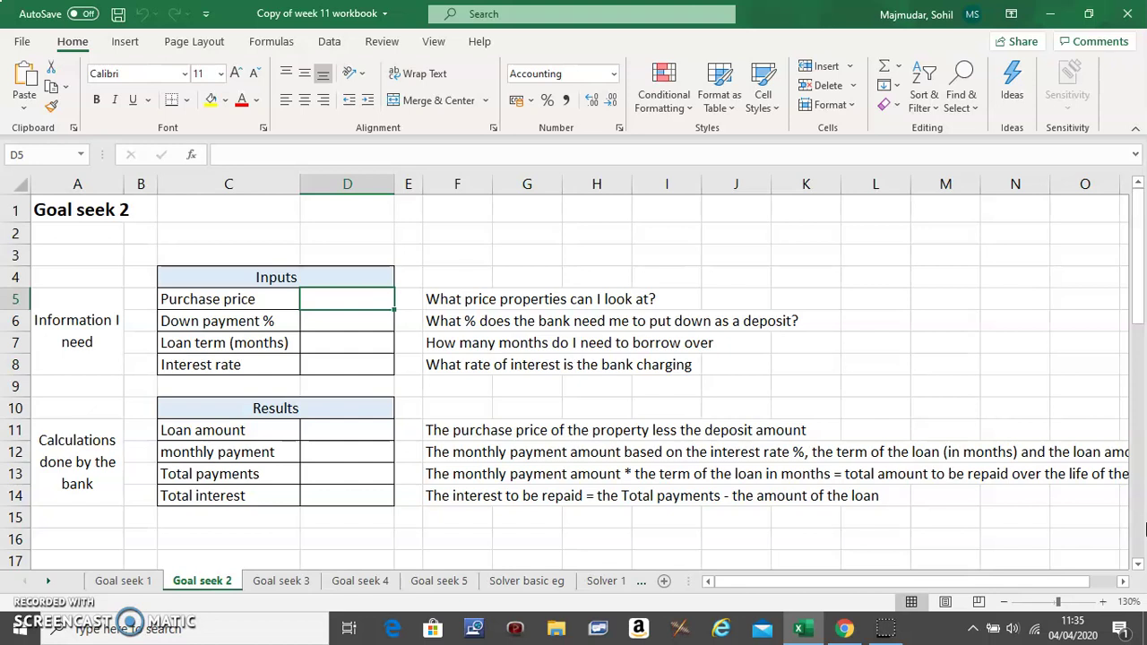
left_click(1141, 530)
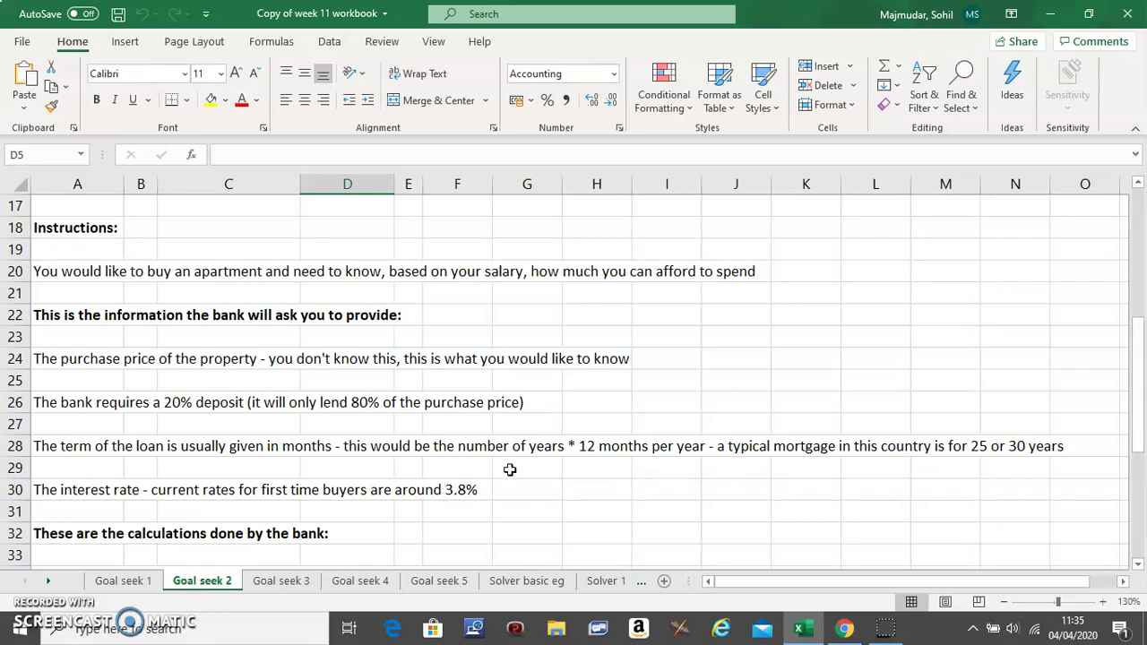
left_click(1140, 243)
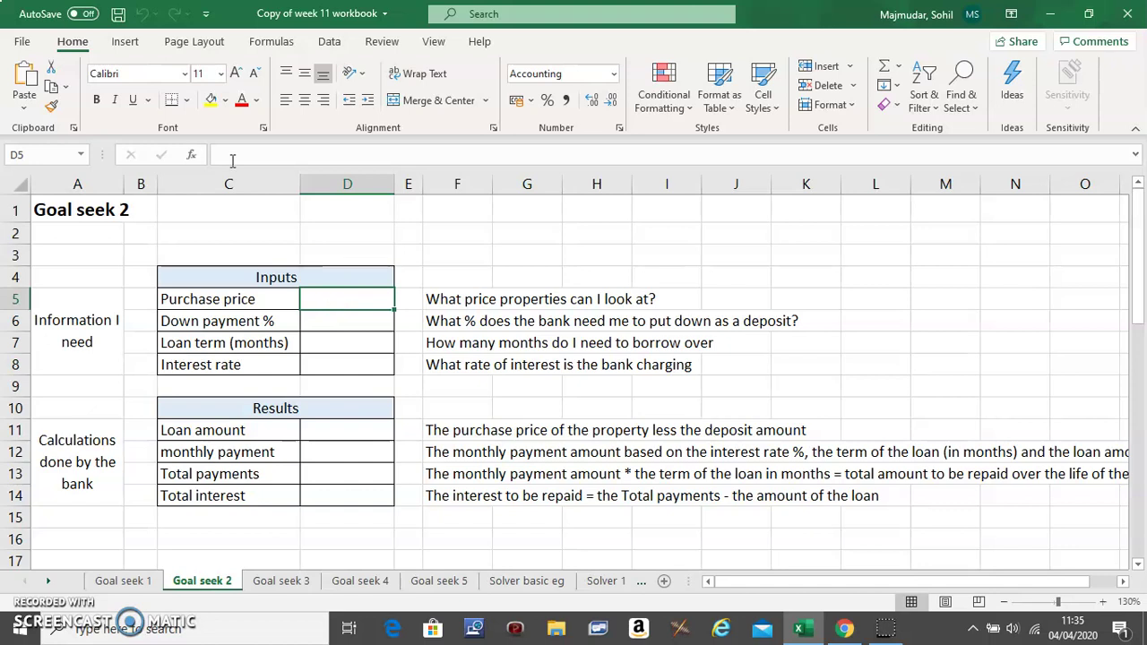
left_click(212, 101)
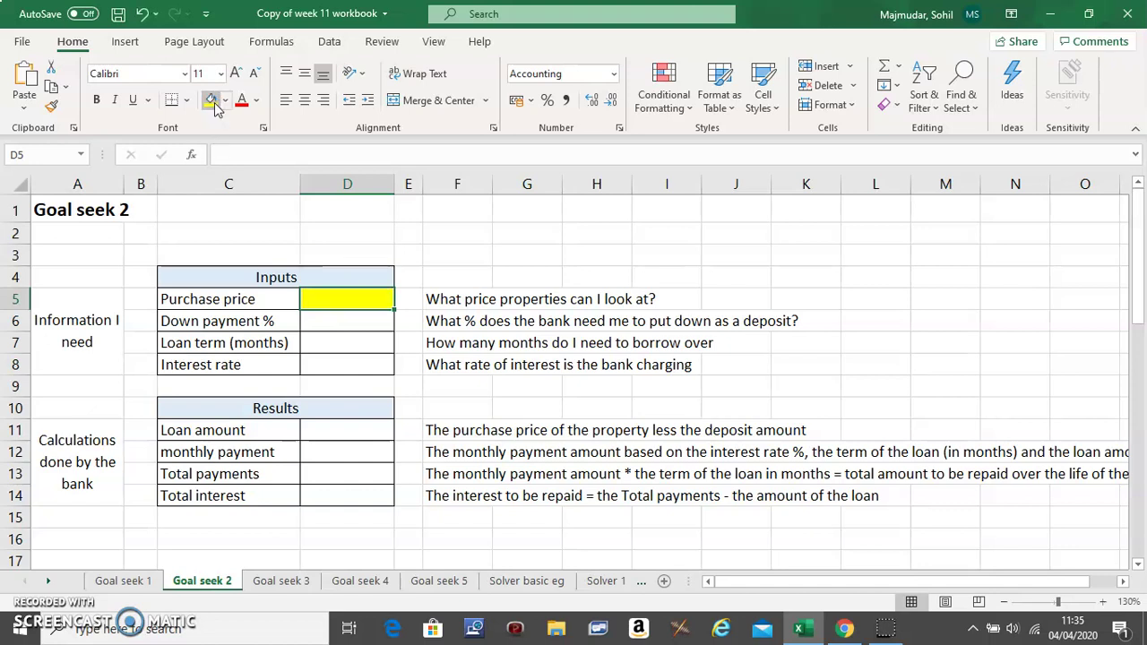
- Add a colour legend by filling cell L4 with yellow and labelling it "to find" in M4
left_click(869, 272)
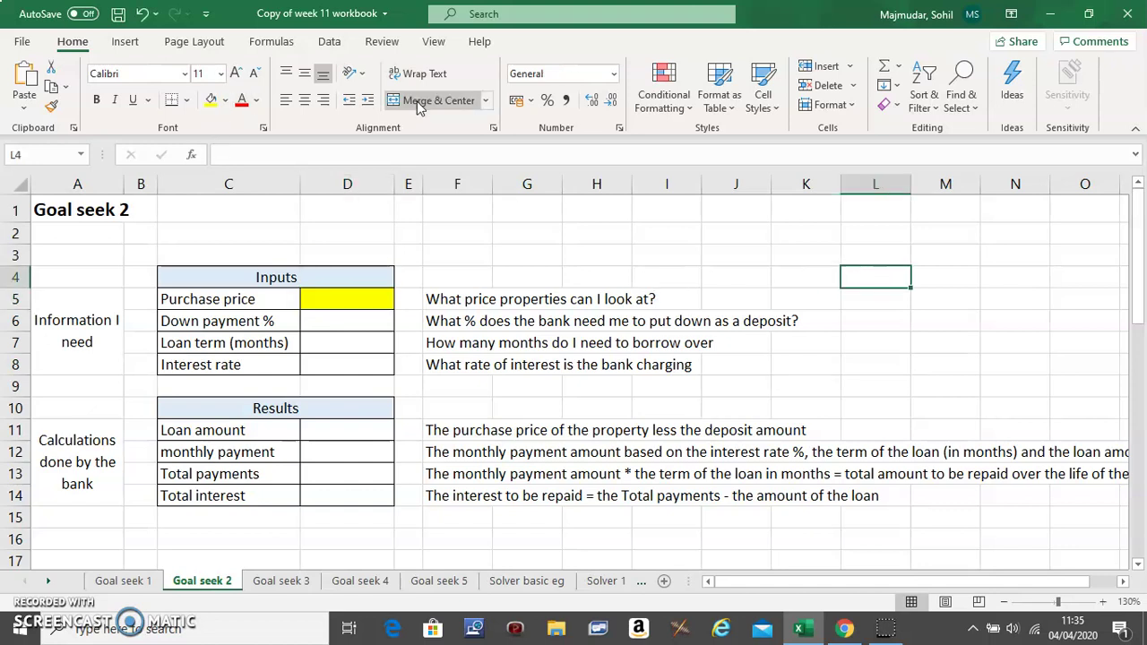
left_click(211, 103)
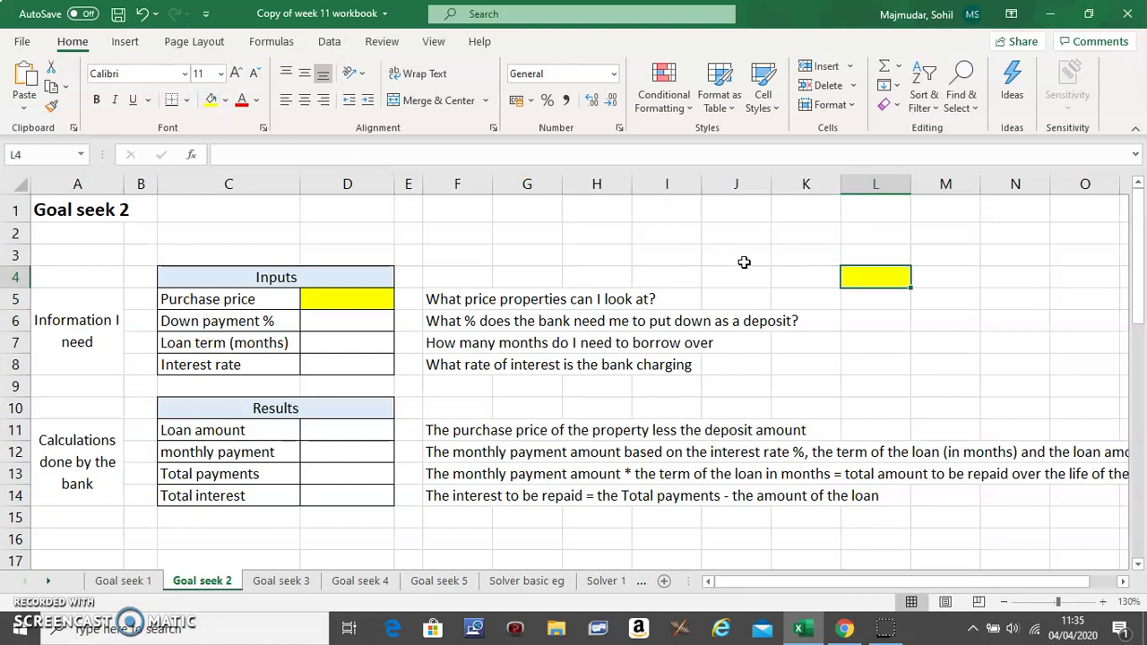
left_click(948, 280)
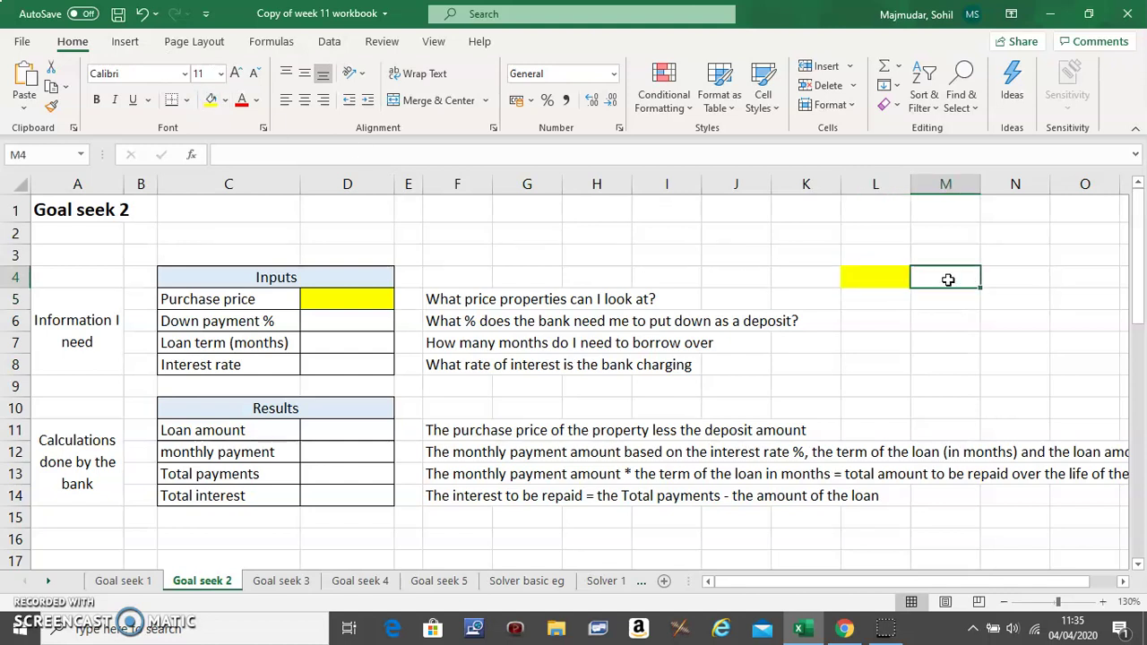
type("to fin")
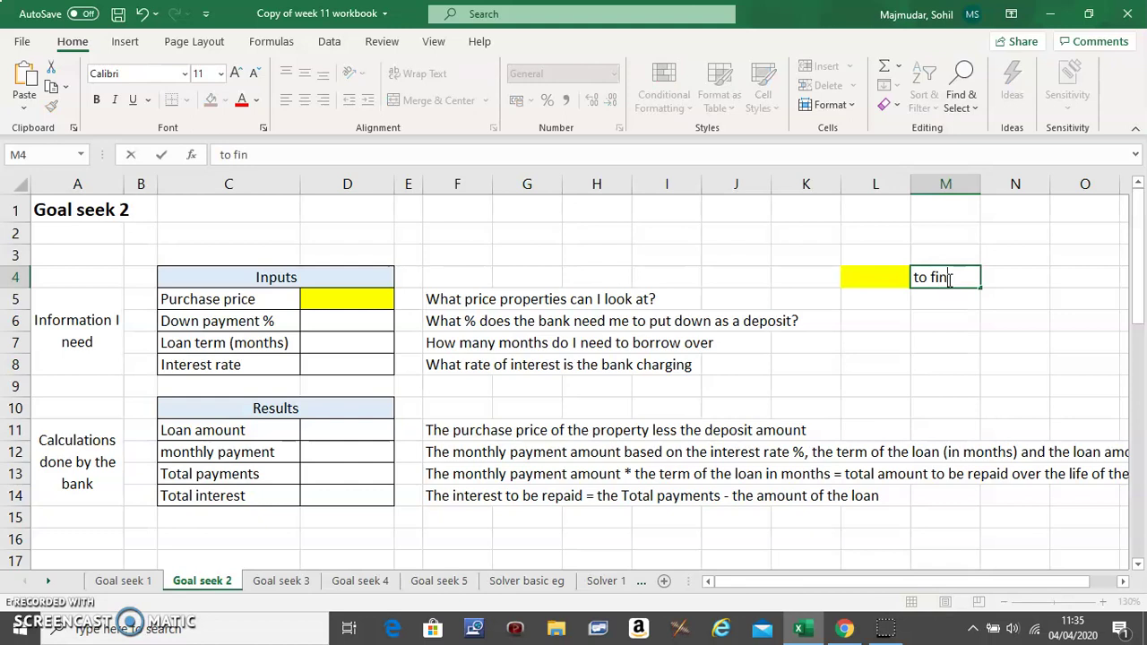
type("d")
- Fill the Inputs table with a 20% down payment, a loan term of =25*12 and an interest rate of 3.8%
left_click(345, 322)
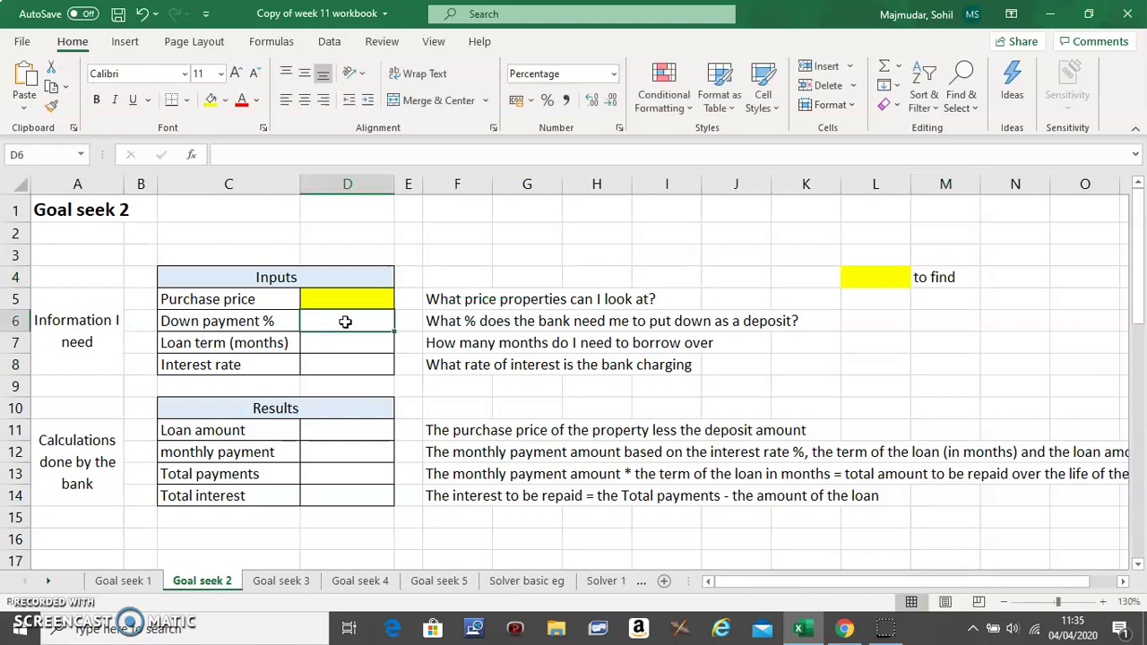
type("20")
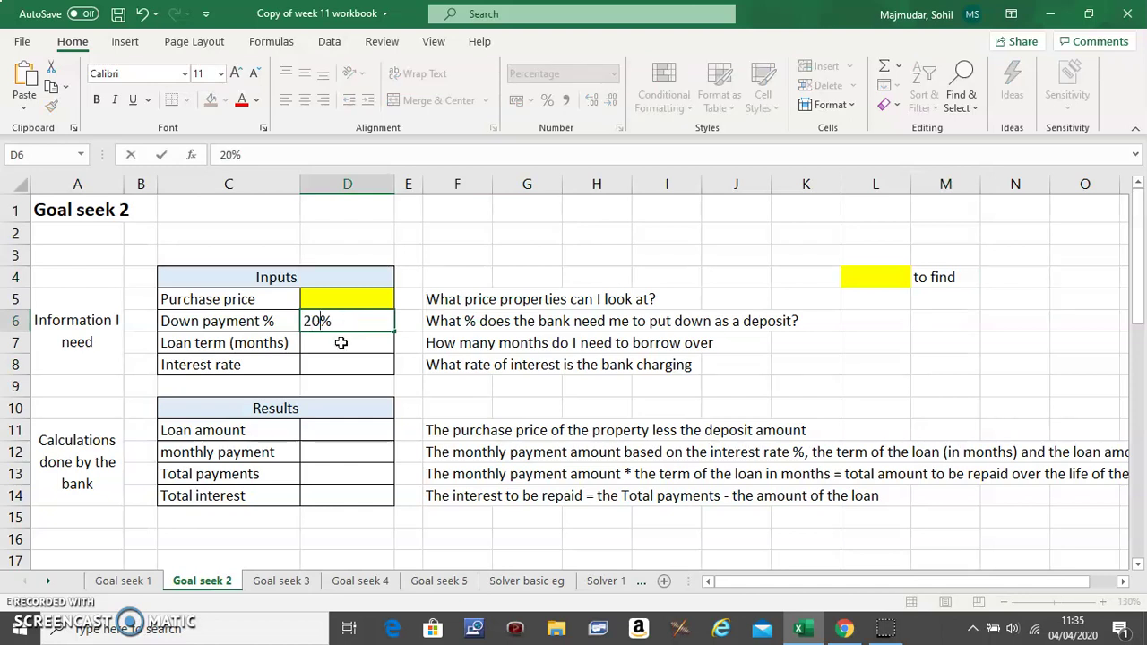
left_click(342, 343)
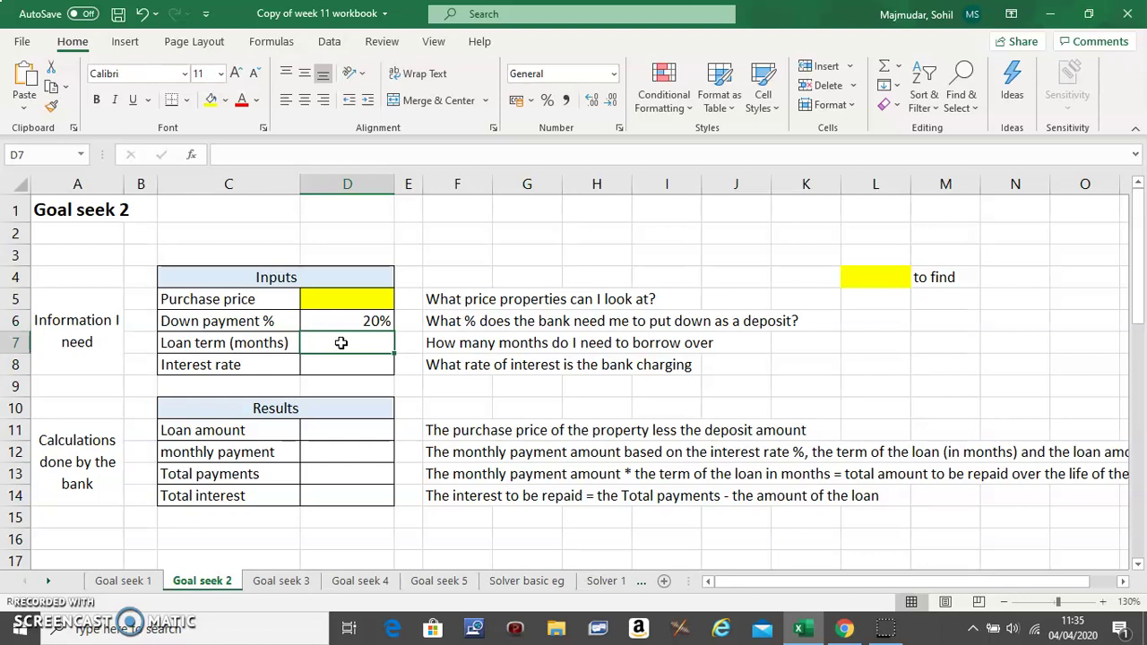
type("=")
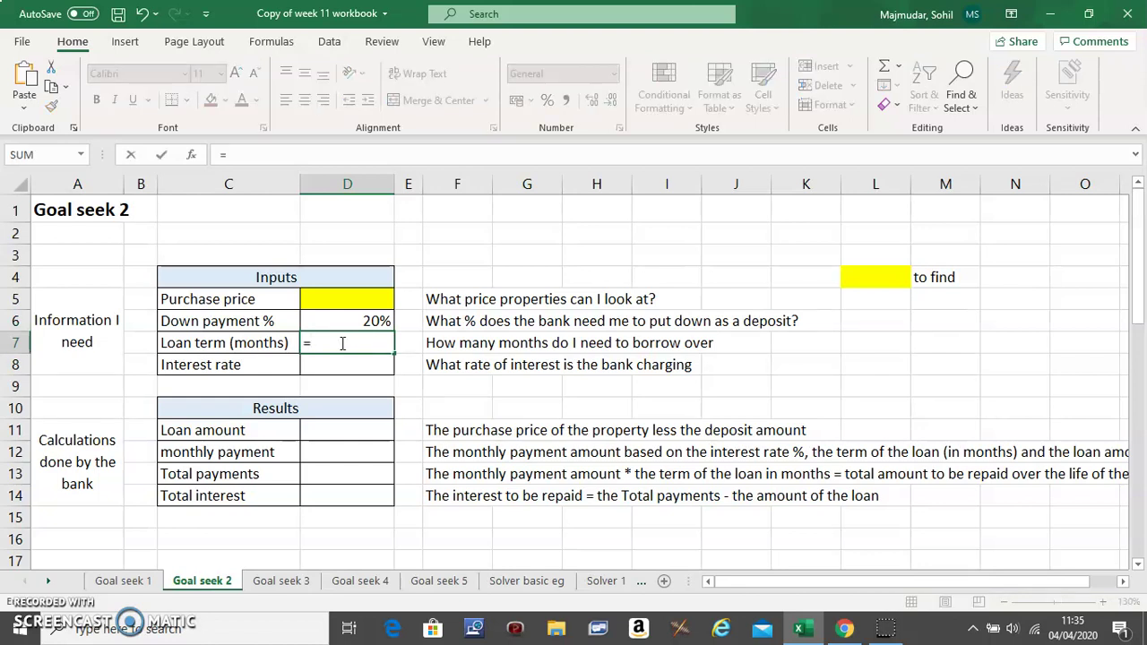
type("25")
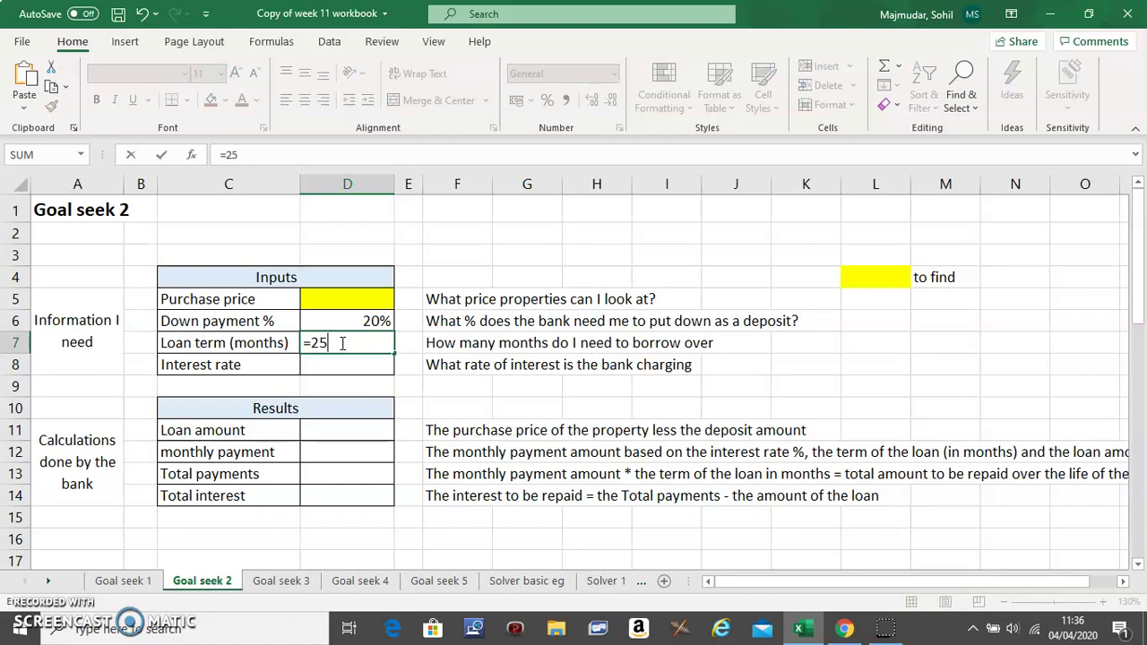
type("*12")
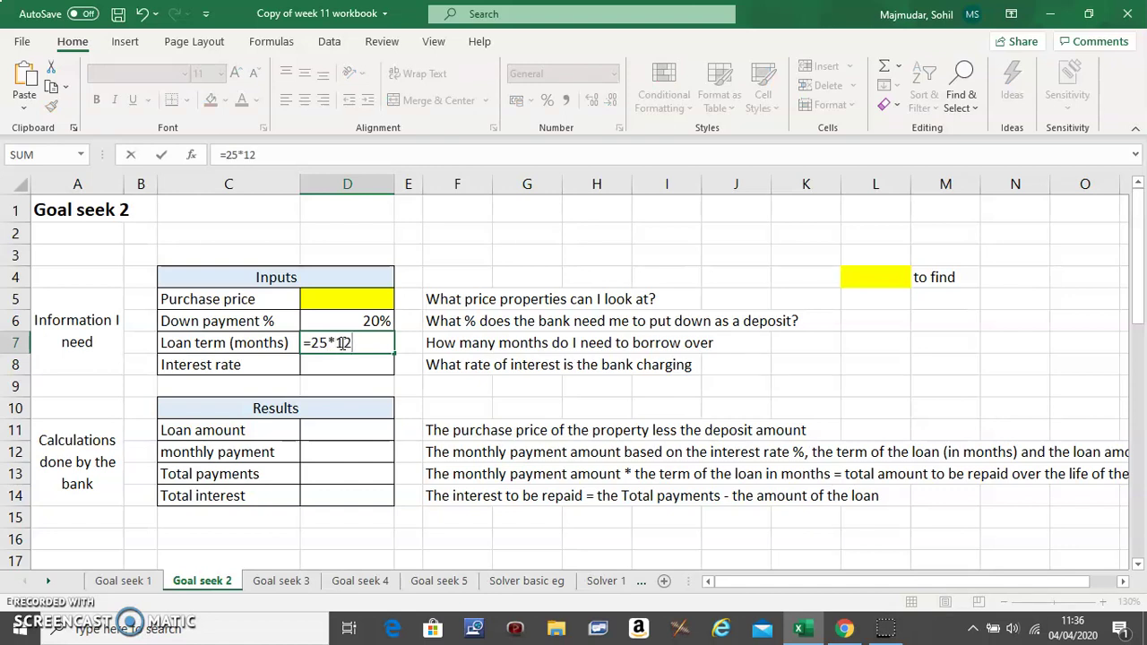
key("Return")
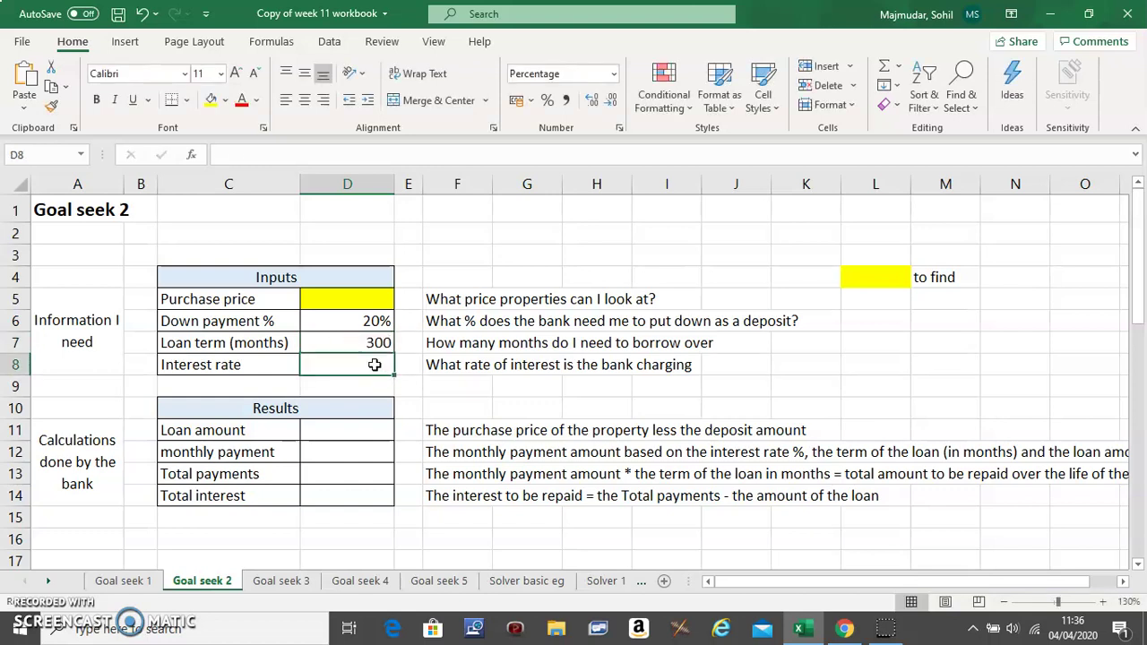
type("3.")
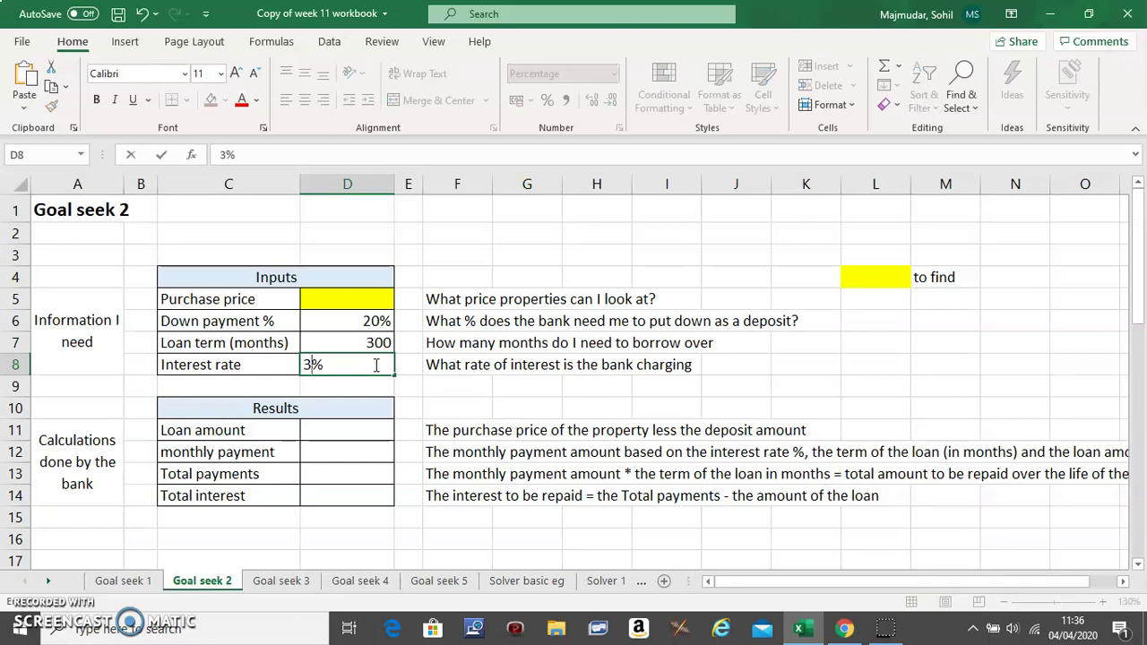
type("8")
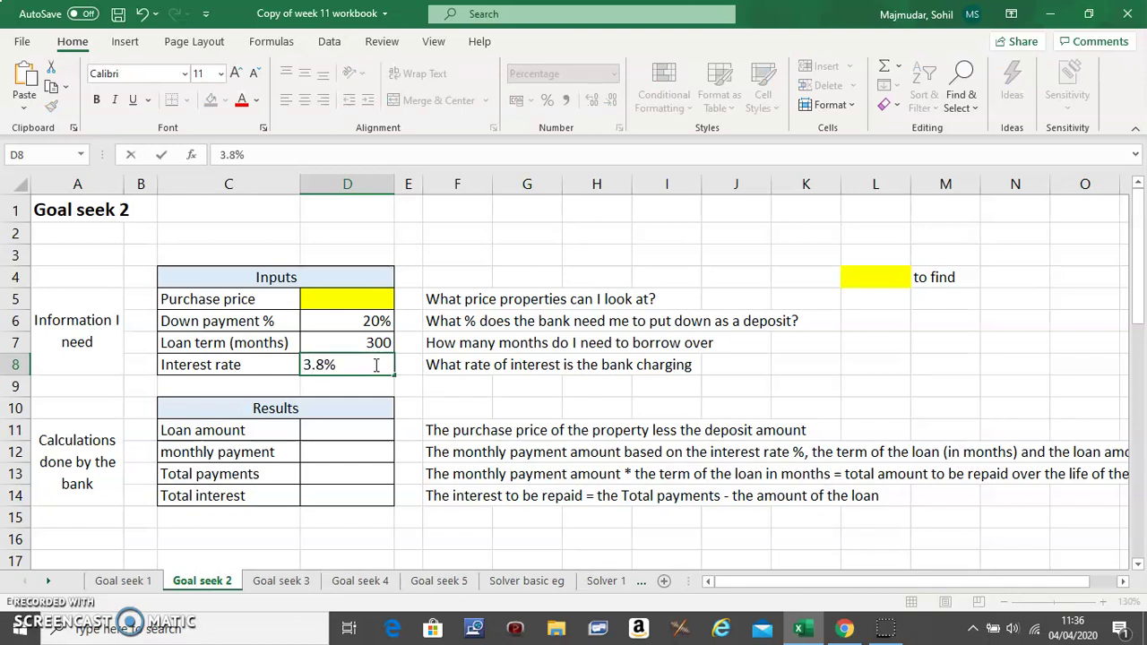
- Calculate the loan amount in D11 as purchase price less deposit with the formula =D5-D6*D5
left_click(364, 437)
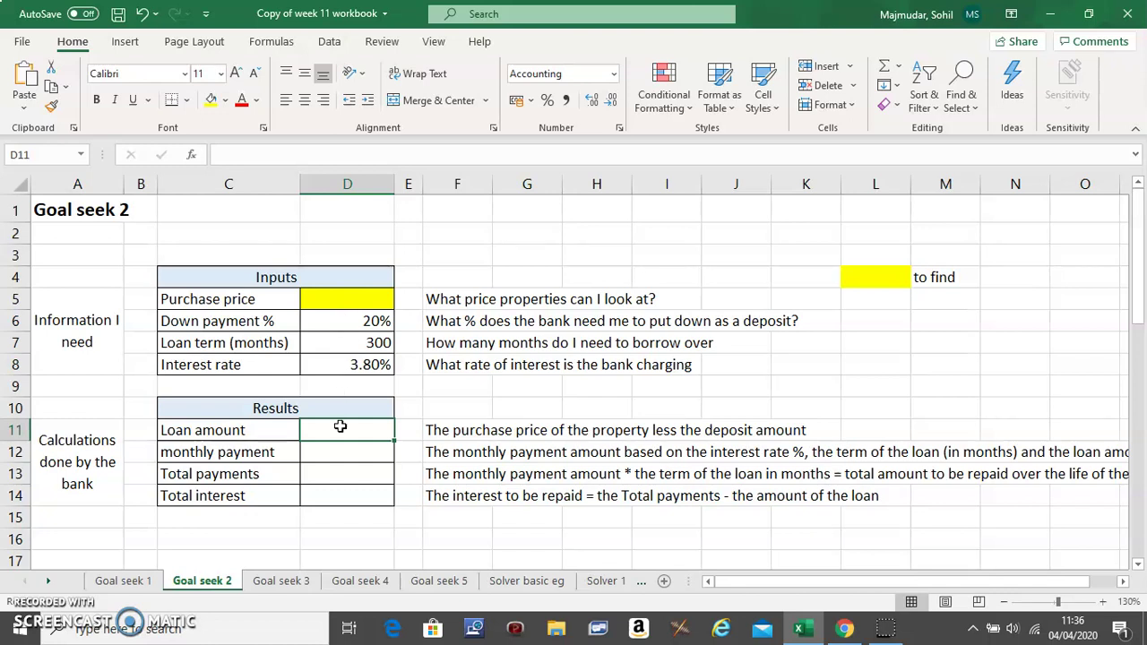
type("=")
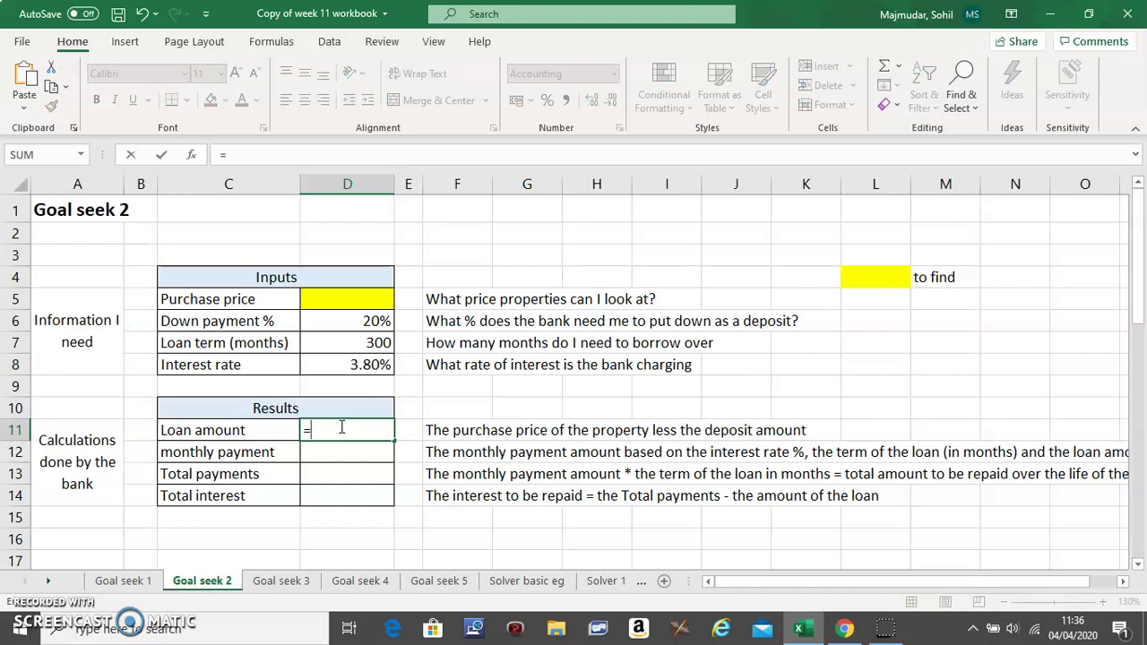
left_click(345, 300)
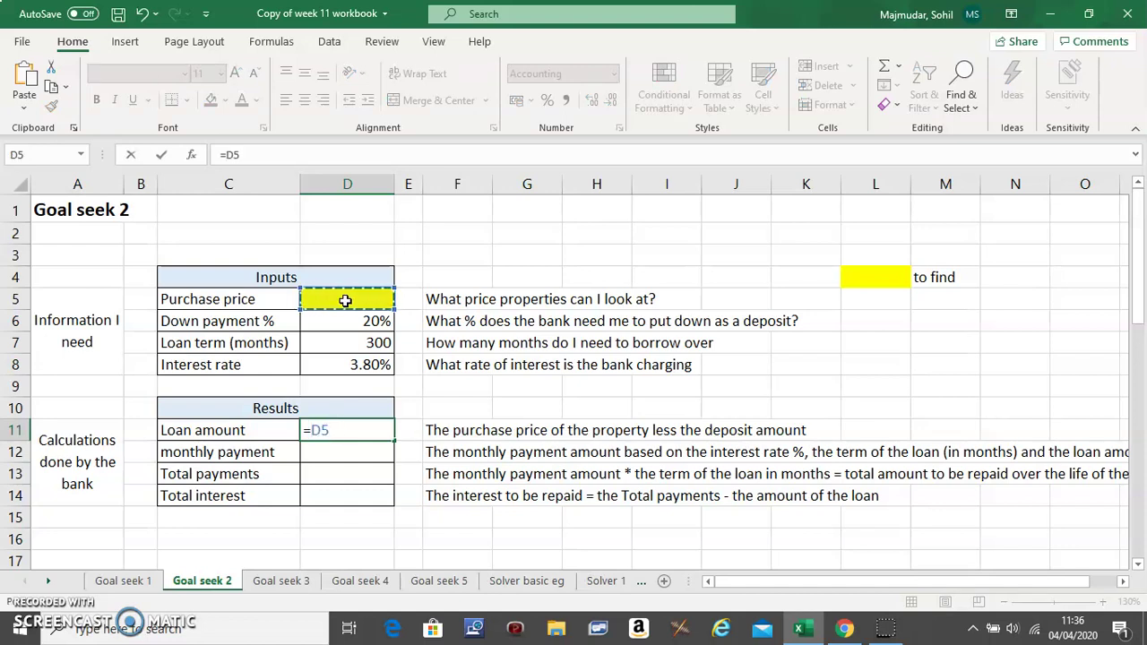
type("-")
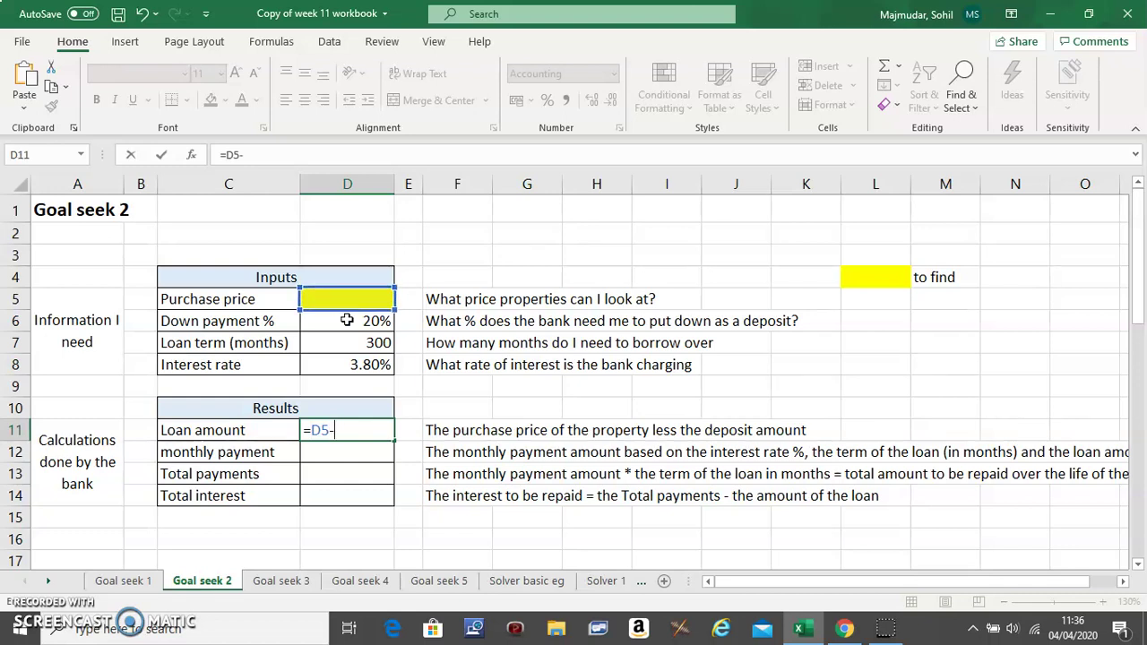
left_click(347, 321)
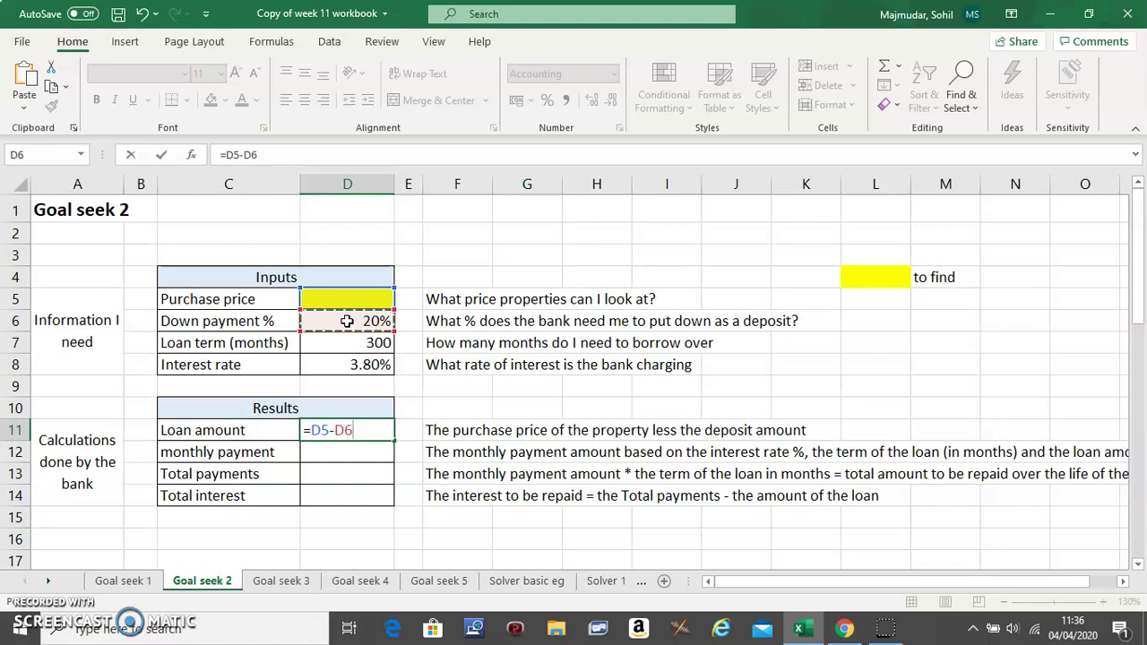
type("*")
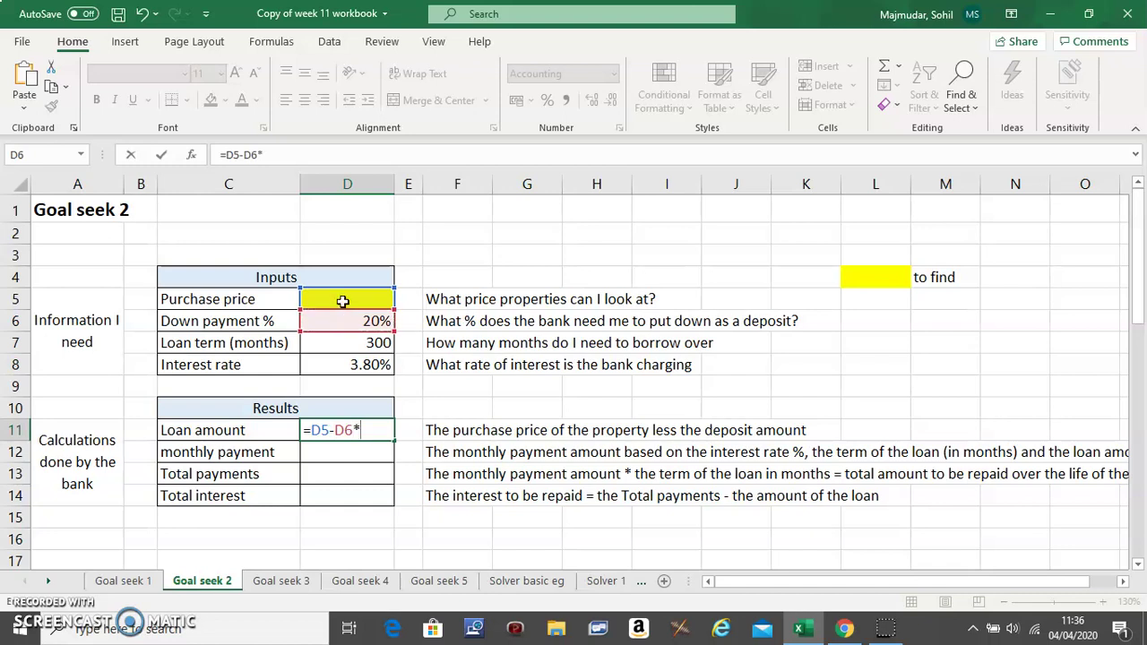
left_click(342, 301)
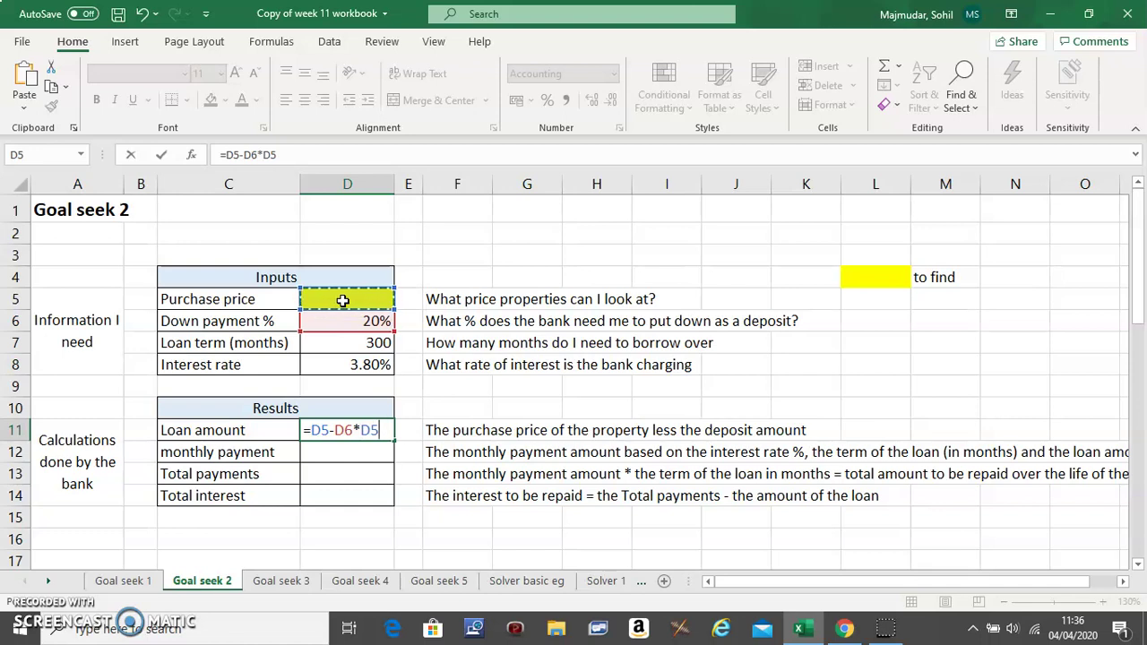
key("Return")
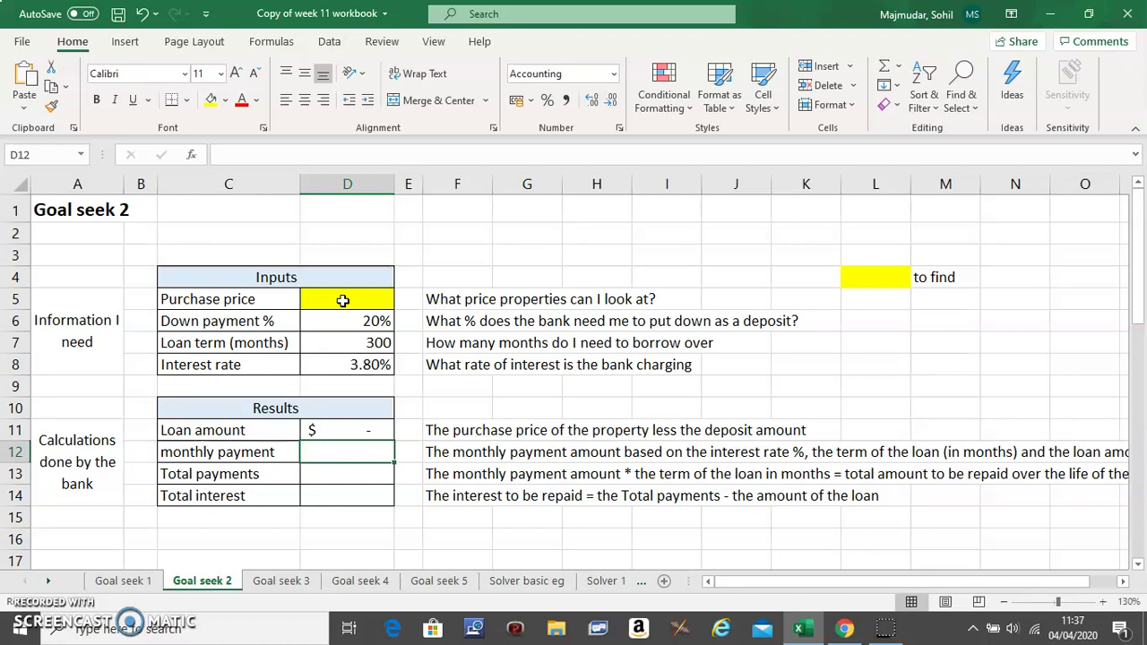
- Calculate the monthly payment in D12 from the interest rate, loan term and negated loan amount with the formula =PMT(D8/12,D7,-D11)
type("=")
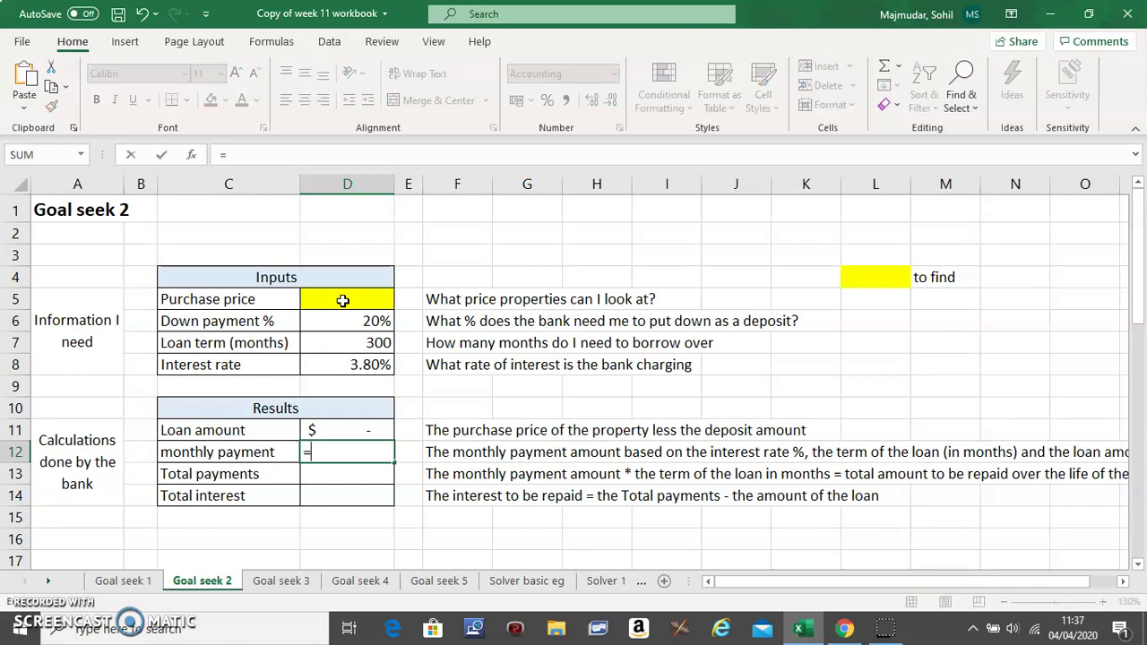
type("PMT")
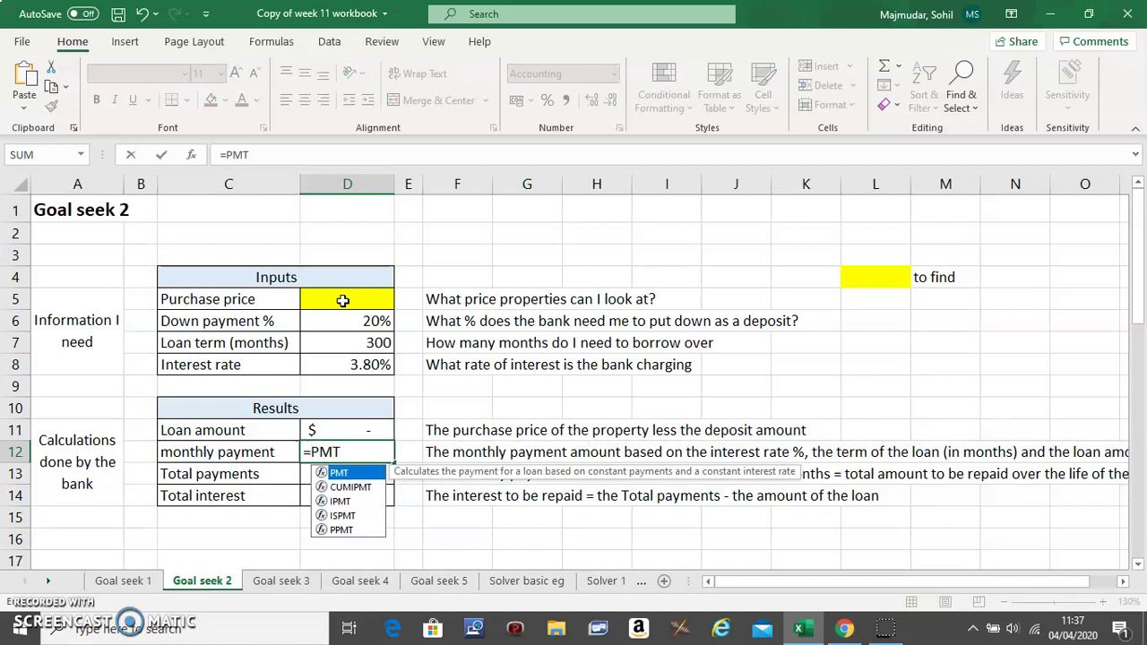
type("(")
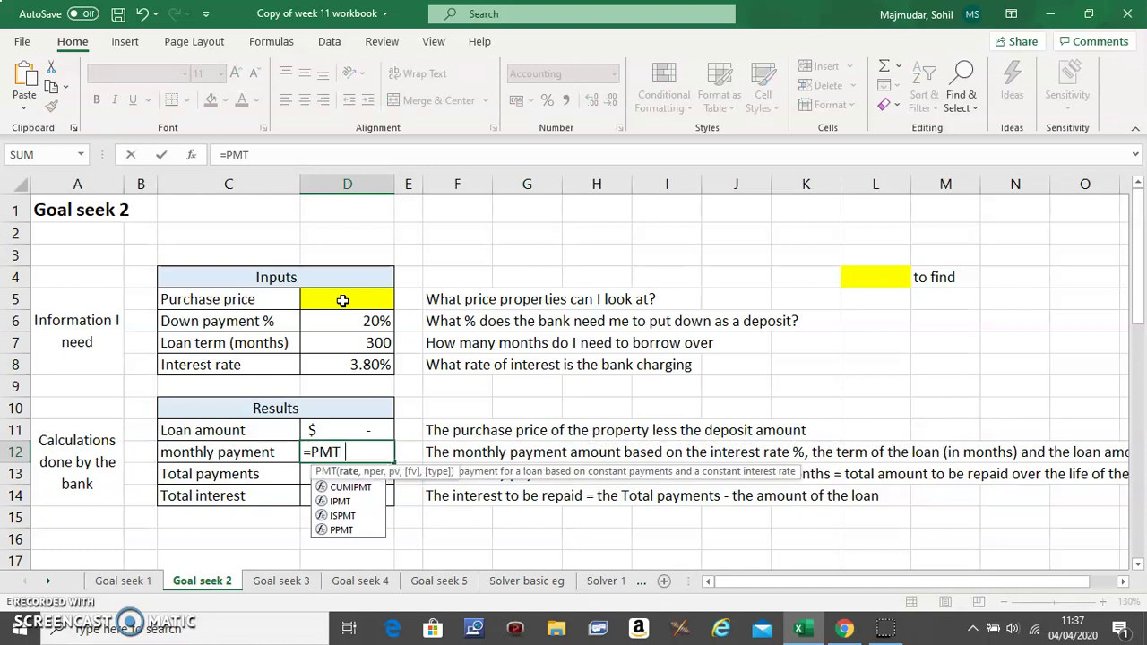
left_click(369, 367)
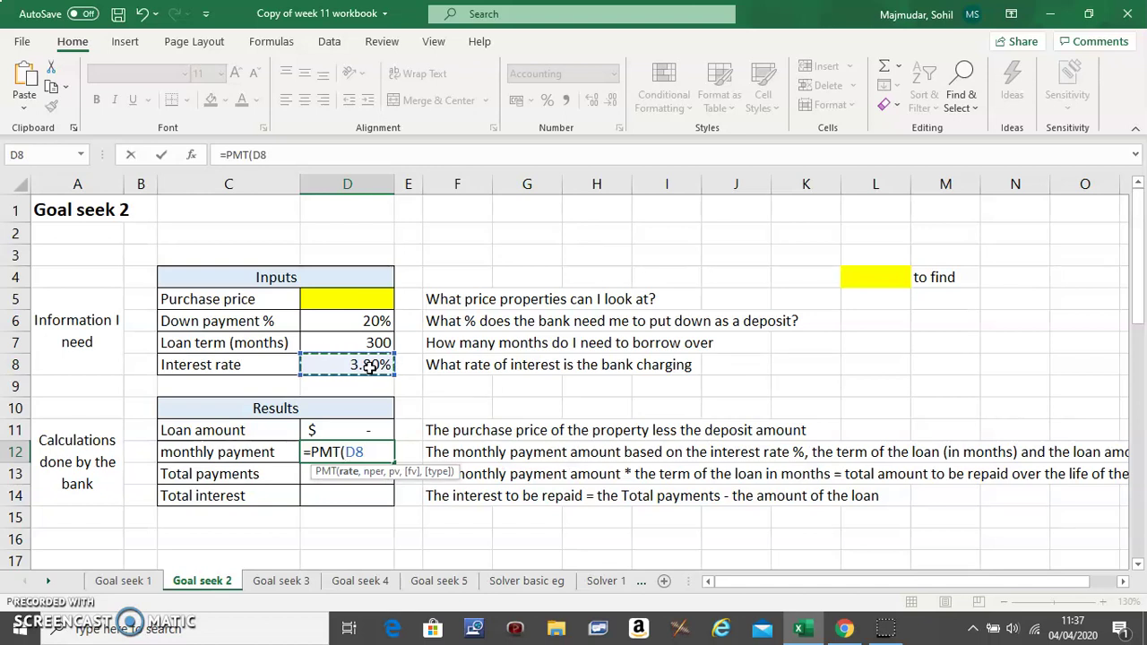
type("/12")
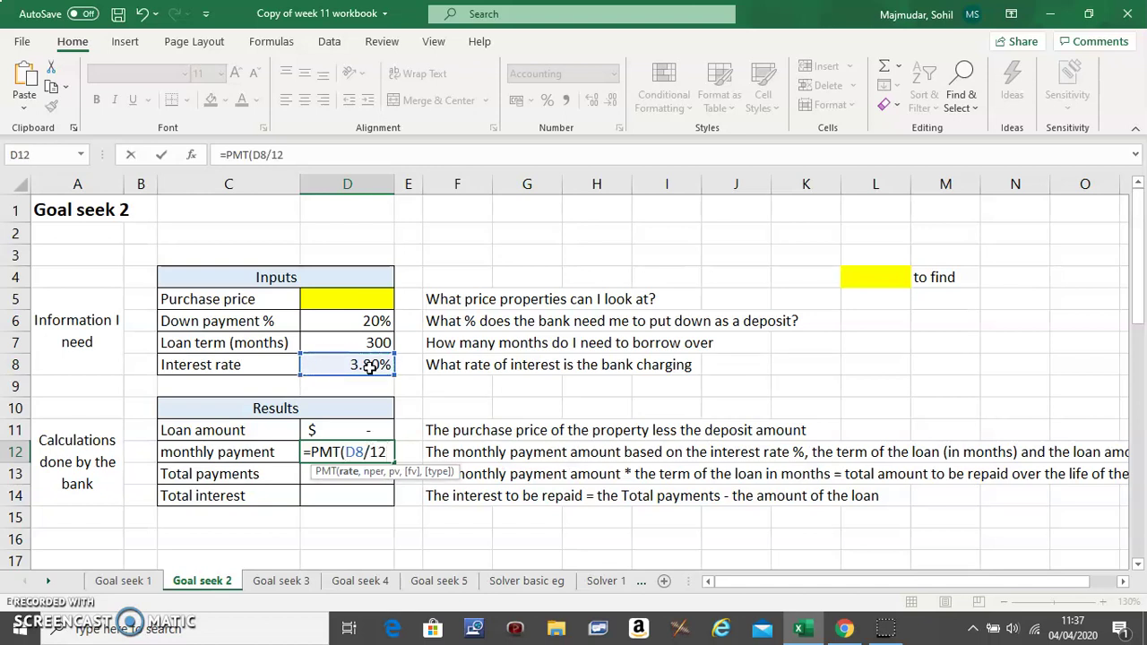
type(",")
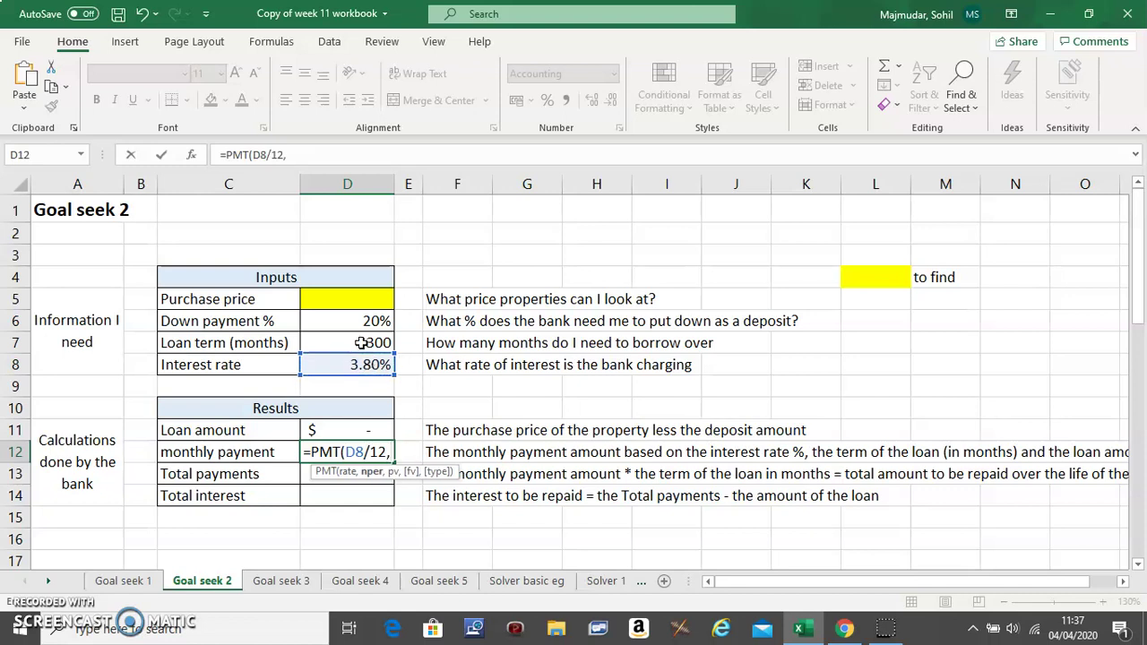
left_click(360, 344)
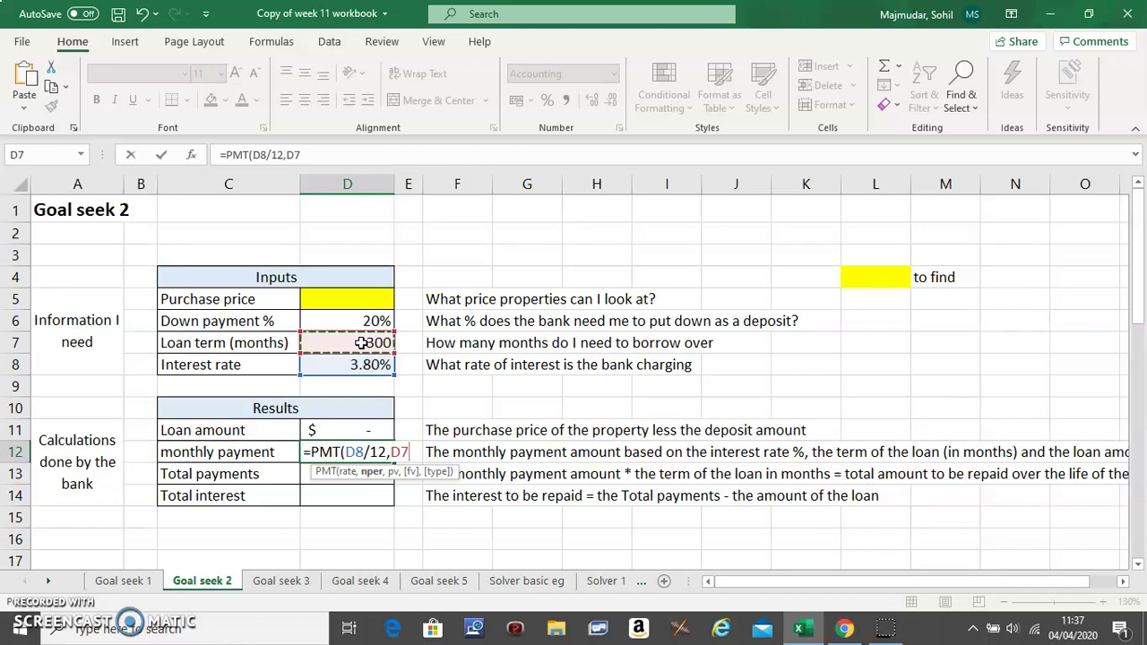
type(",")
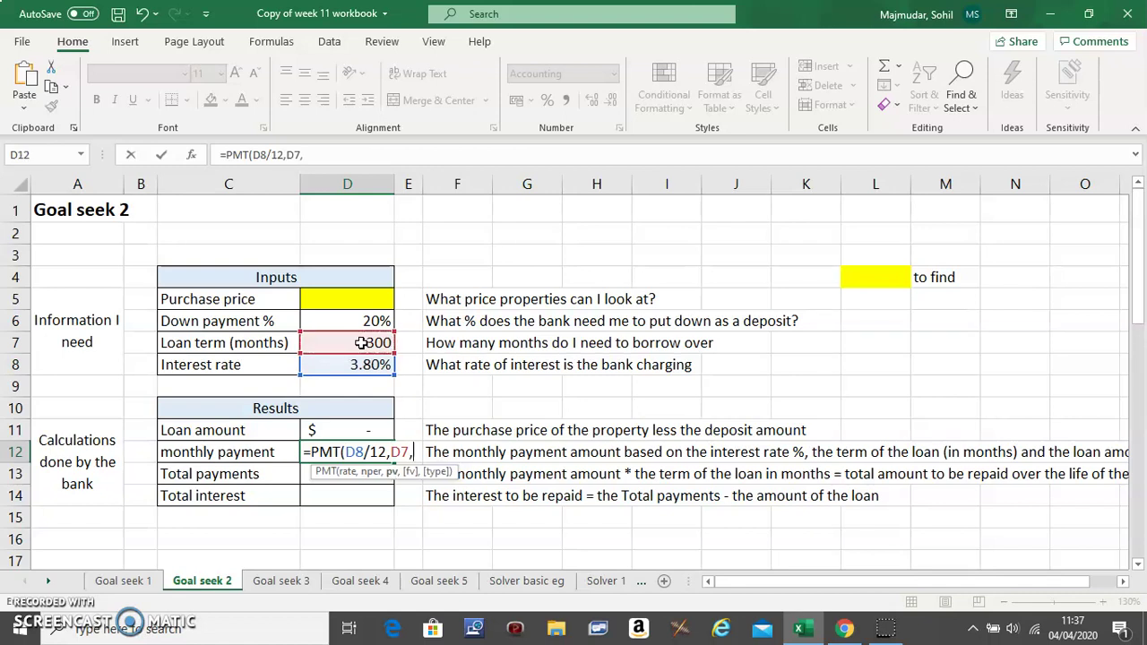
left_click(373, 431)
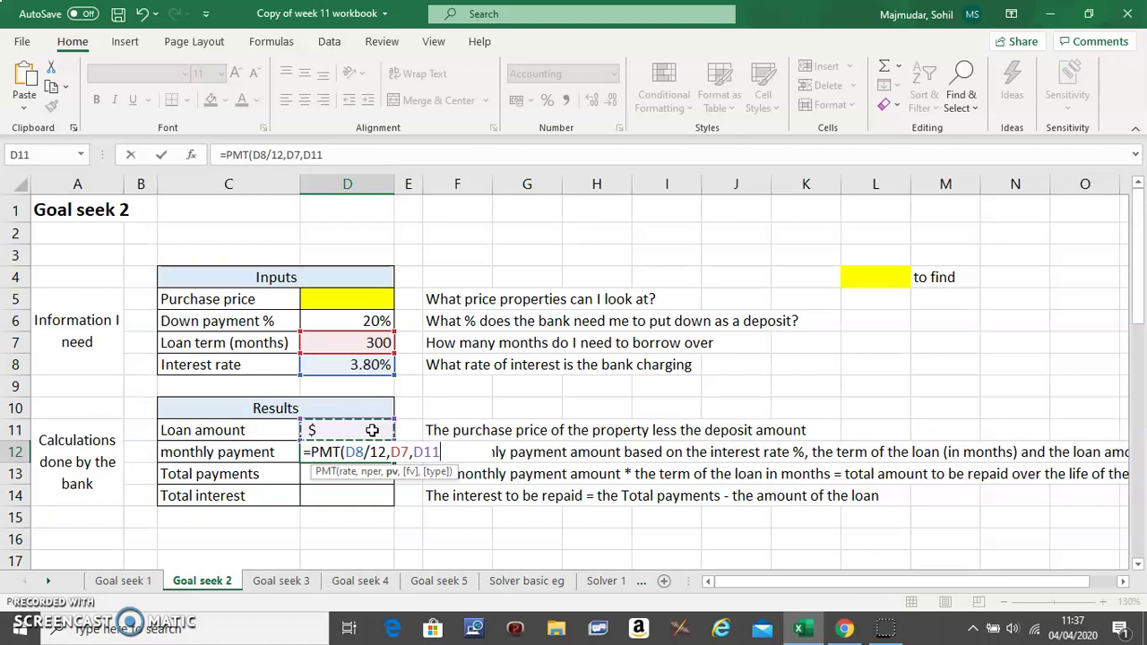
type(")")
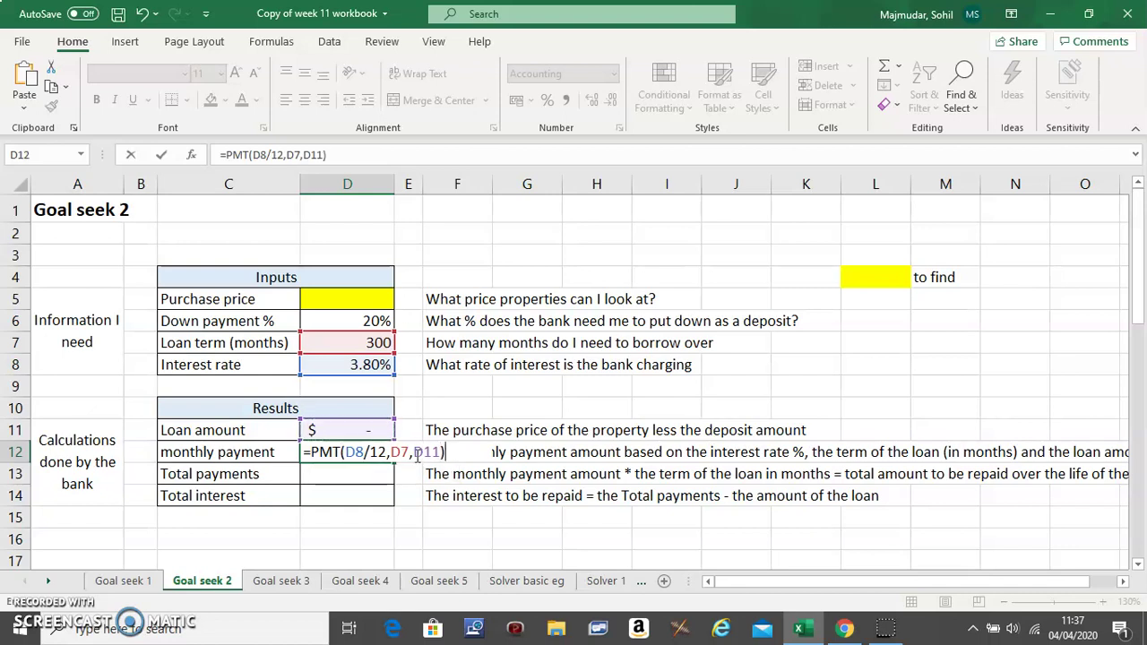
left_click(415, 454)
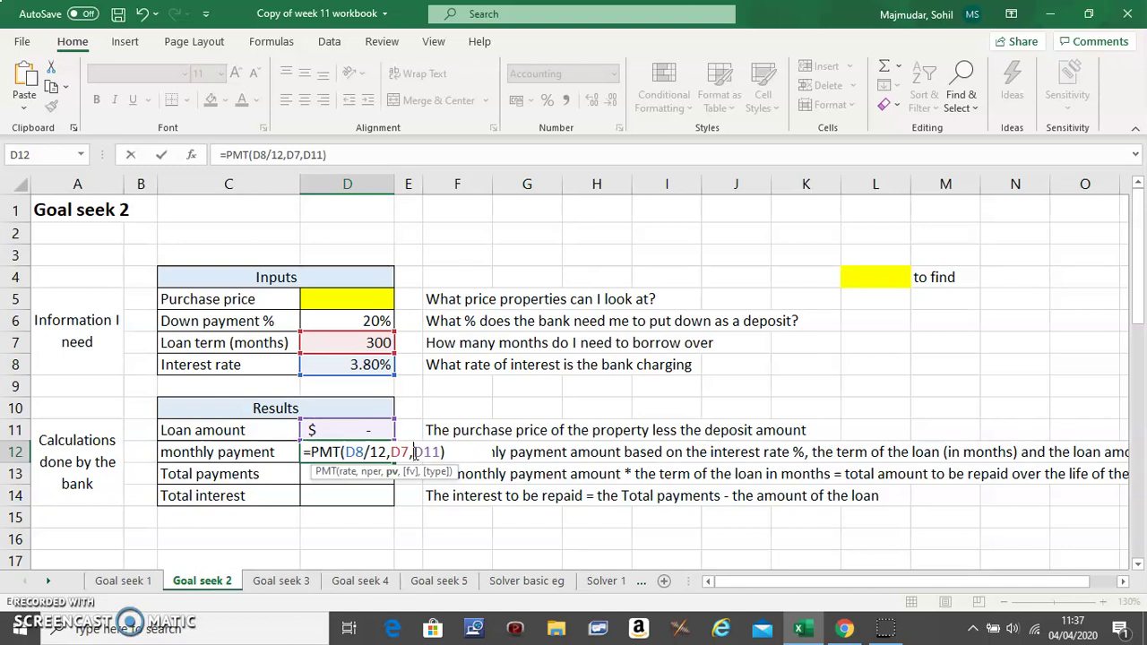
type("-")
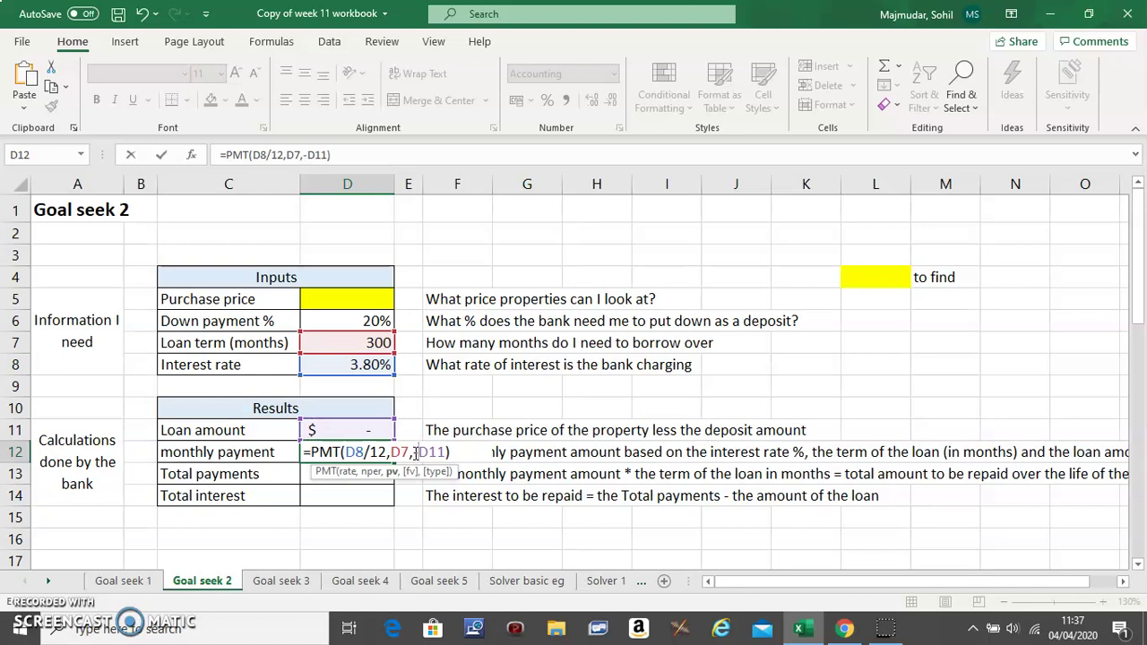
key("Return")
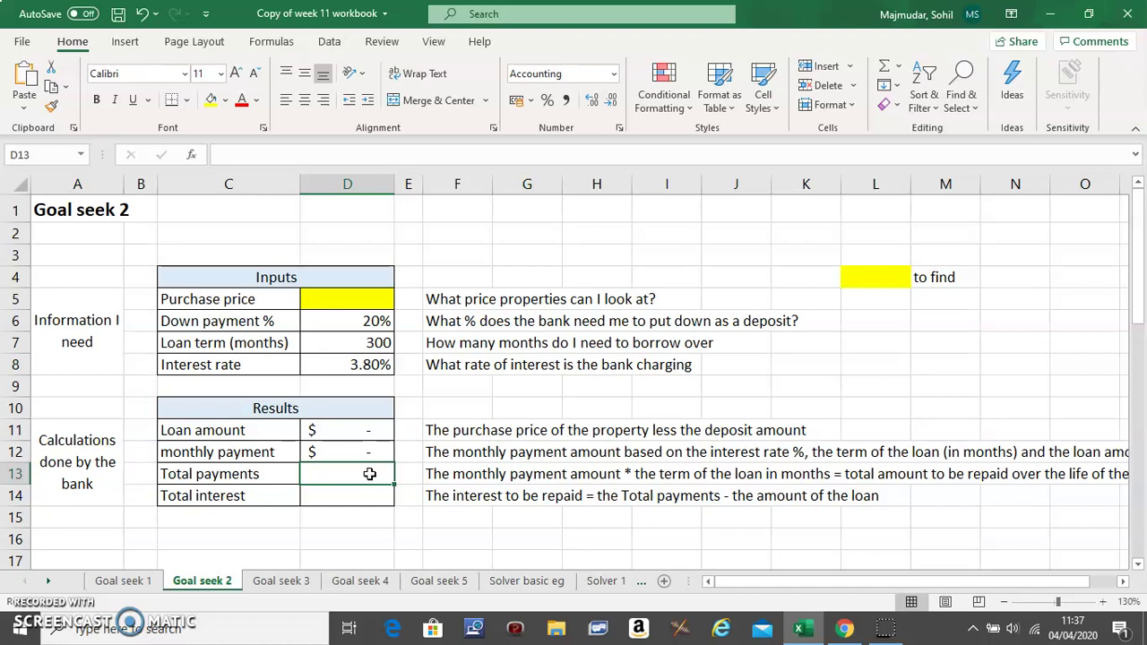
- Calculate the total payments in D13 as monthly payment times loan term with the formula =D12*D7
type("=")
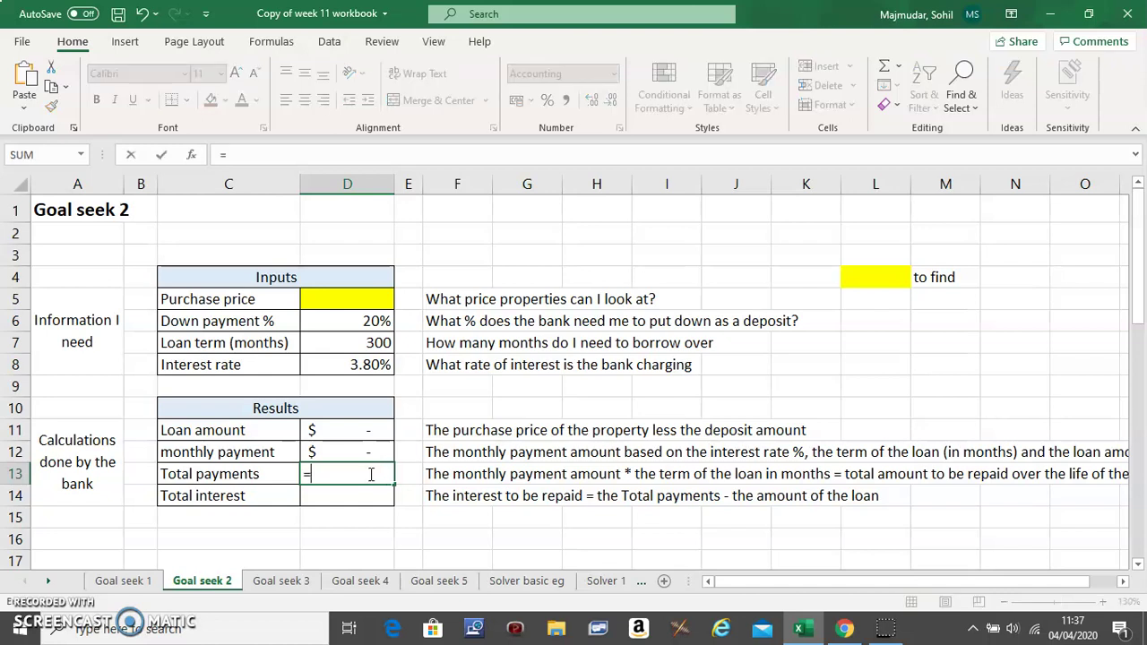
left_click(365, 452)
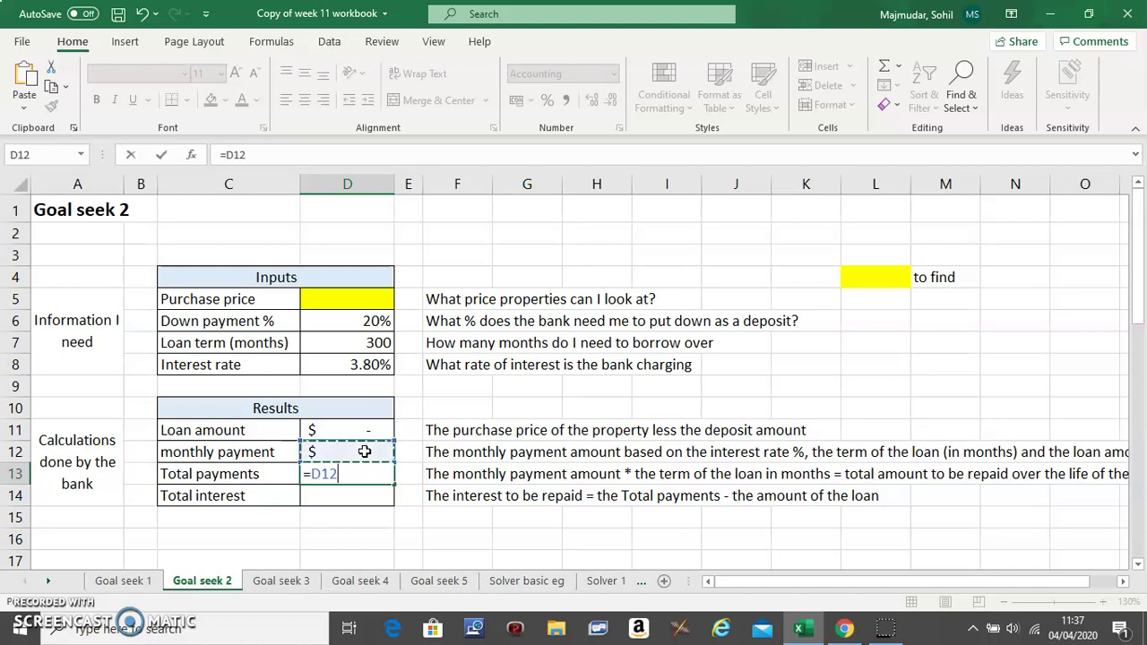
type("*")
left_click(363, 344)
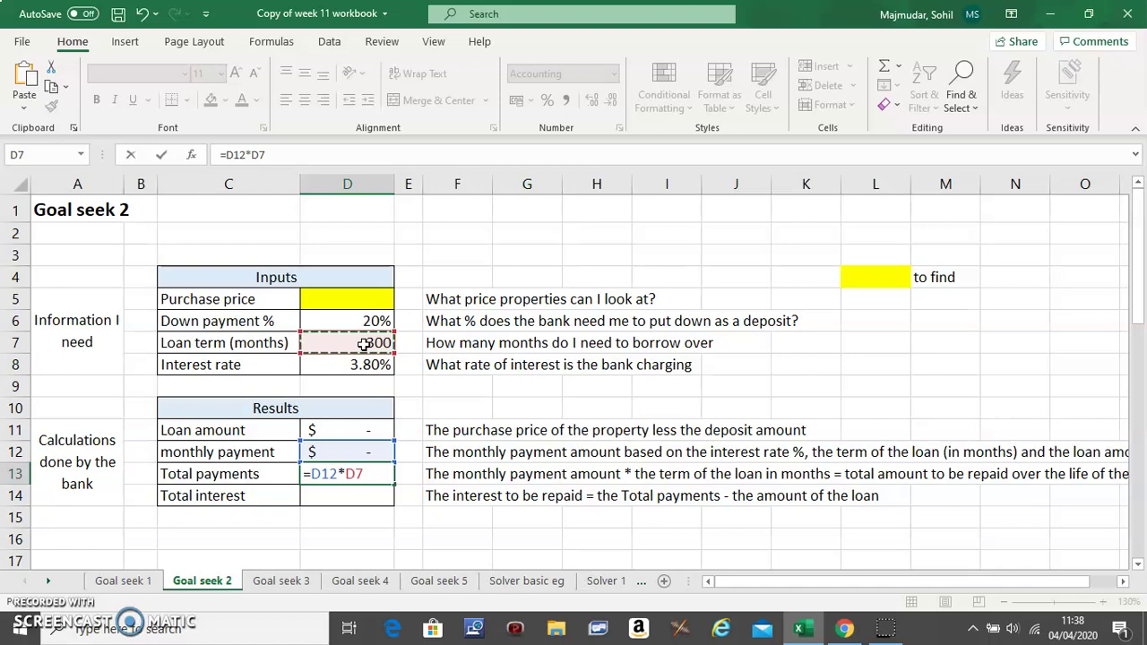
key("Return")
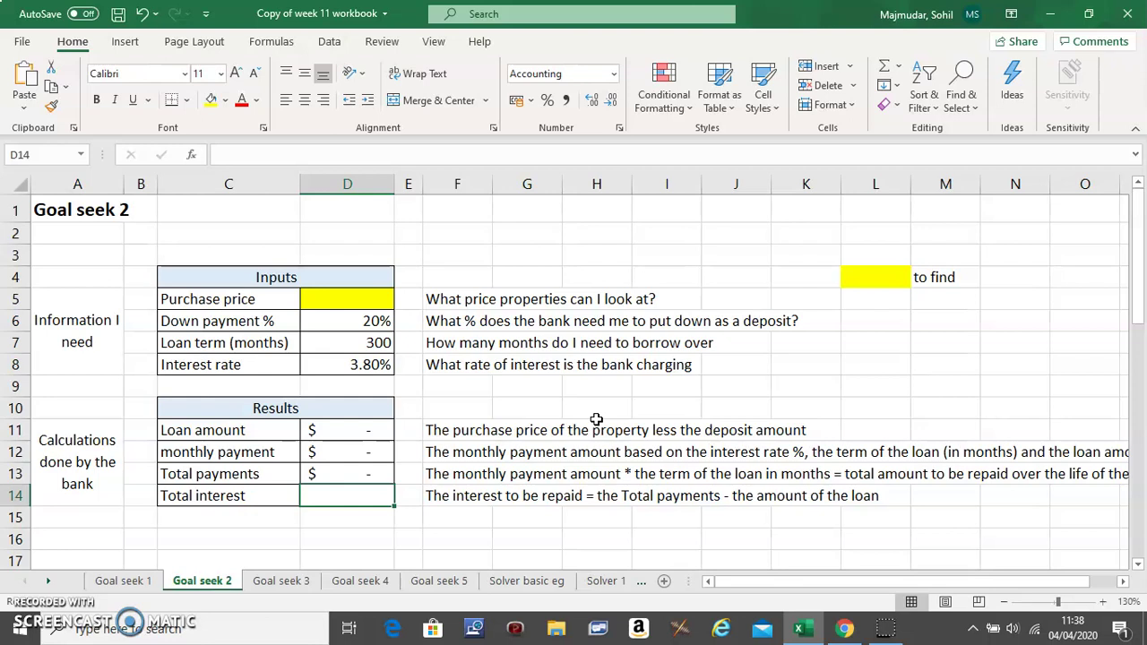
- Calculate the total interest in D14 as total payments less loan amount with the formula =D13-D11
type("=")
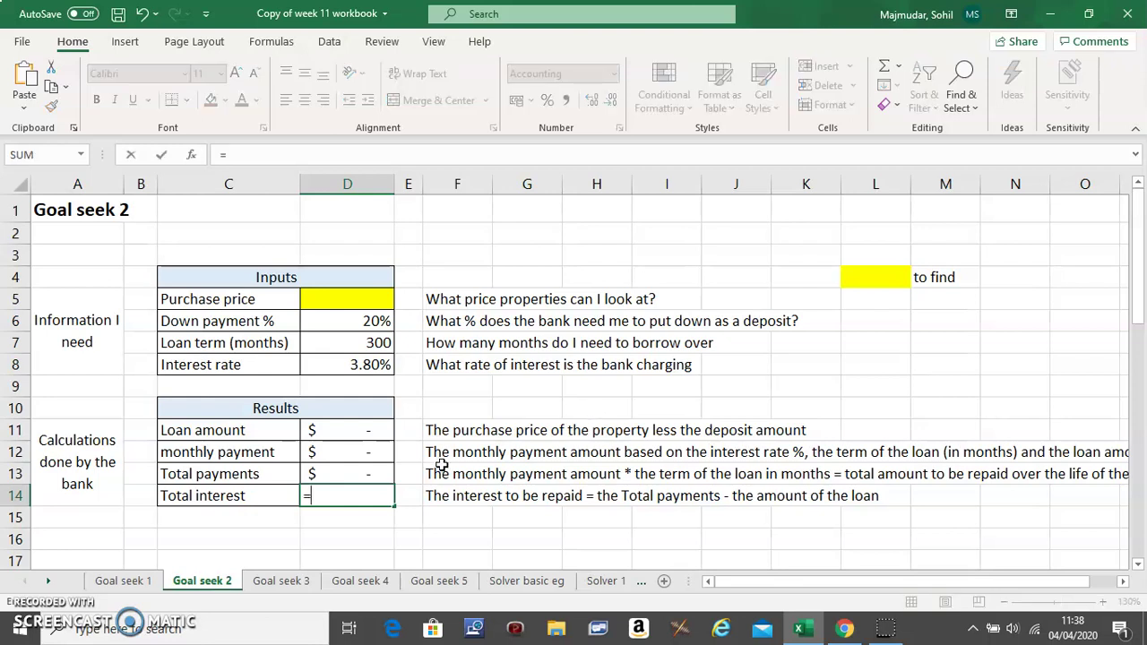
left_click(364, 476)
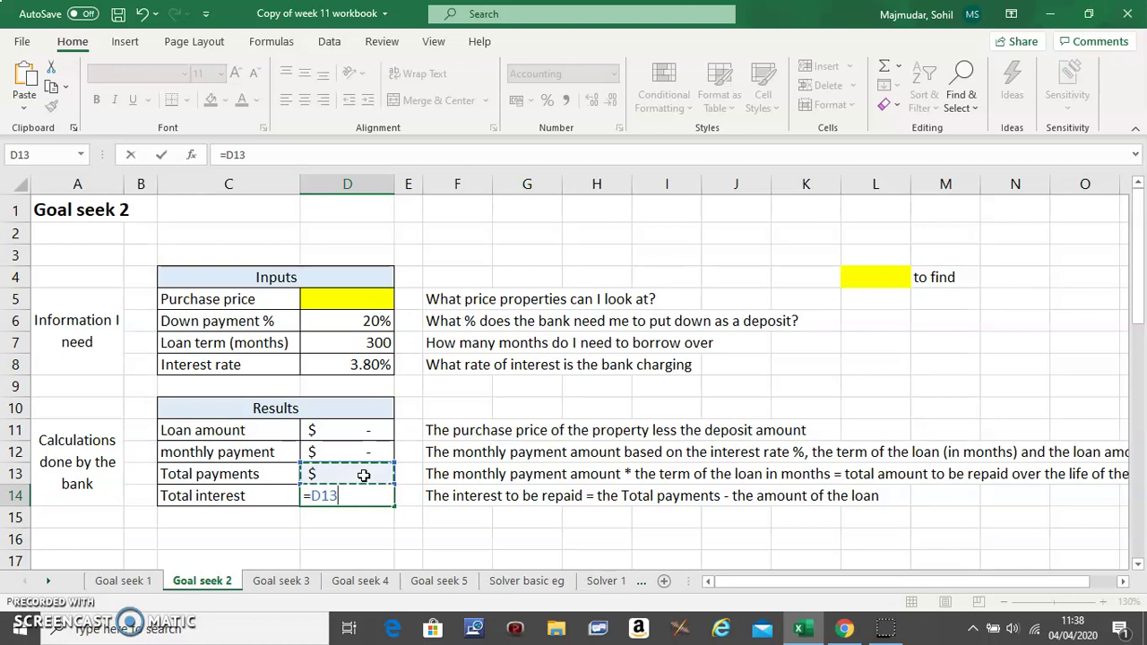
type("-")
left_click(362, 432)
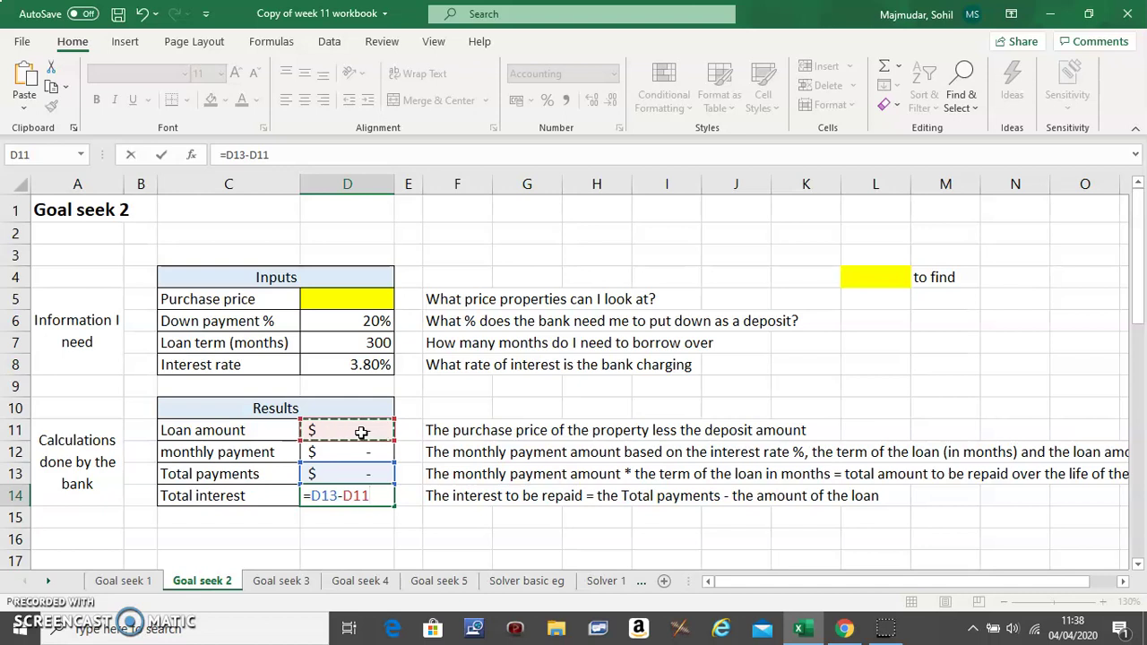
key("Return")
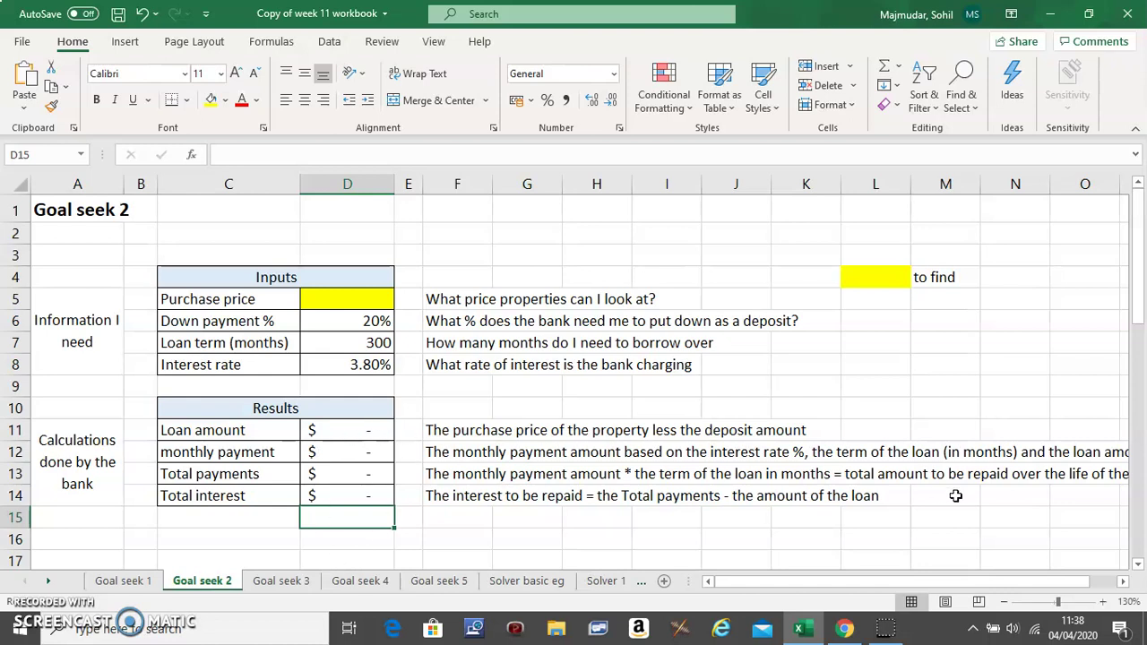
- Read the Goal seek question in the instructions below the tables and fill the monthly payment cell D12 with blue
left_click(1144, 541)
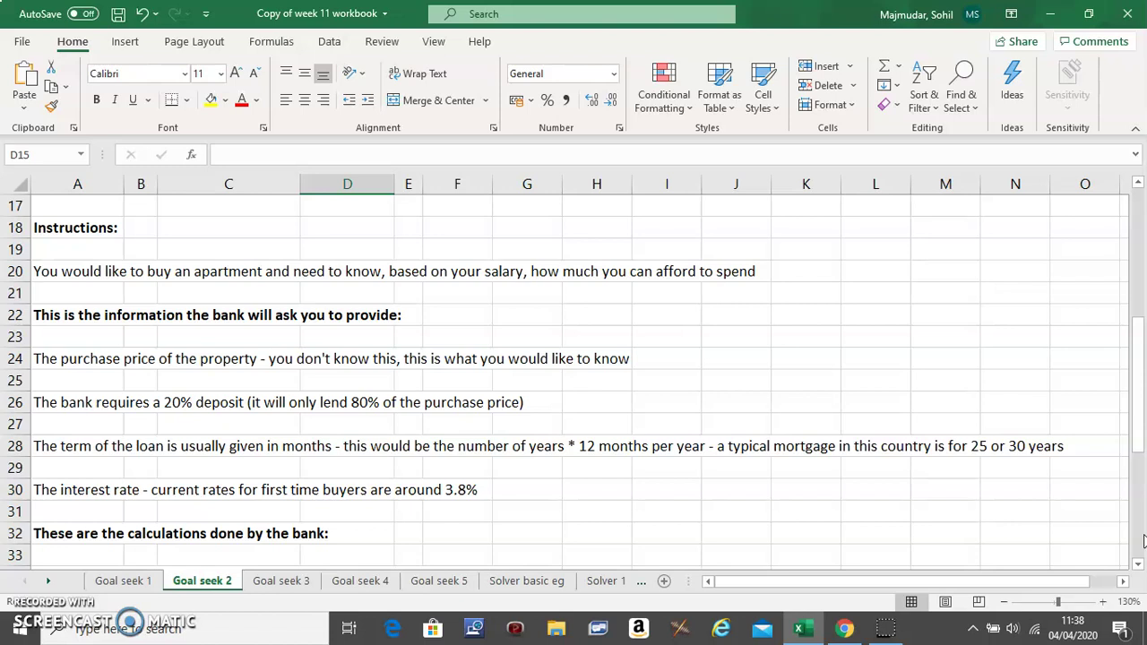
left_click(1144, 540)
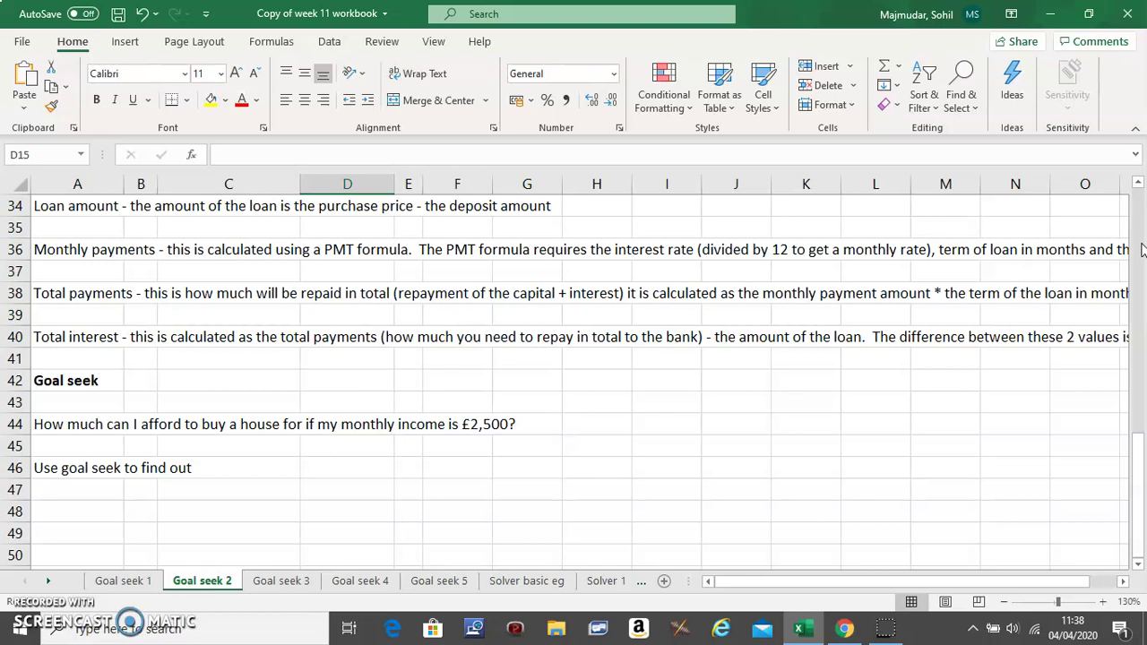
left_click(1142, 249)
left_click(1142, 249)
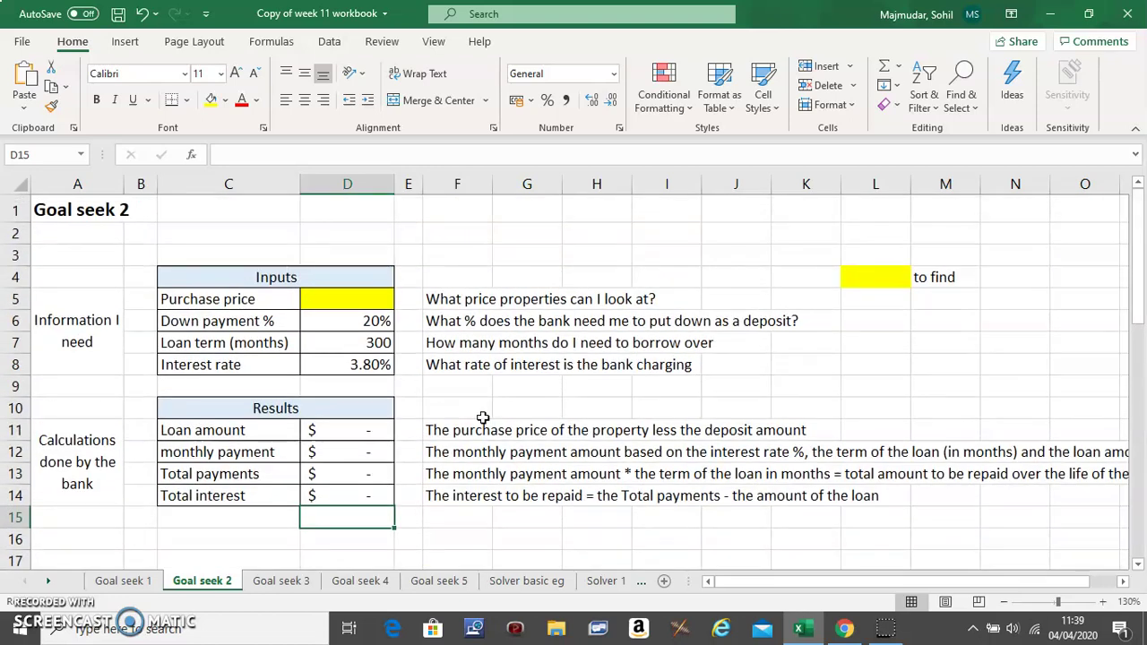
left_click(367, 452)
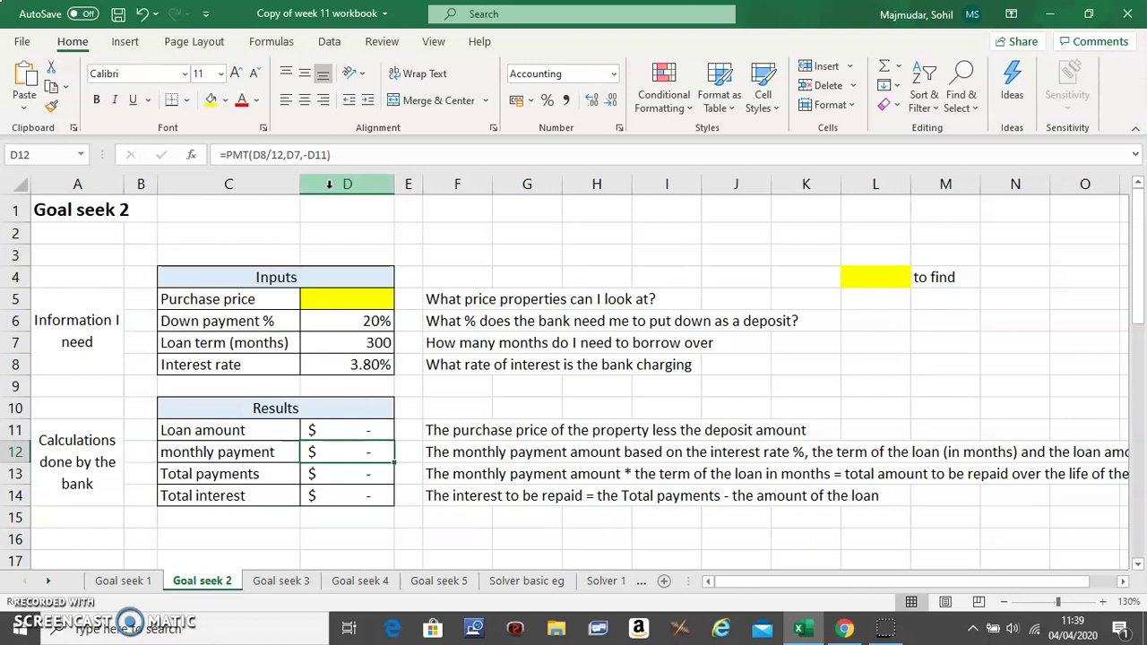
left_click(225, 101)
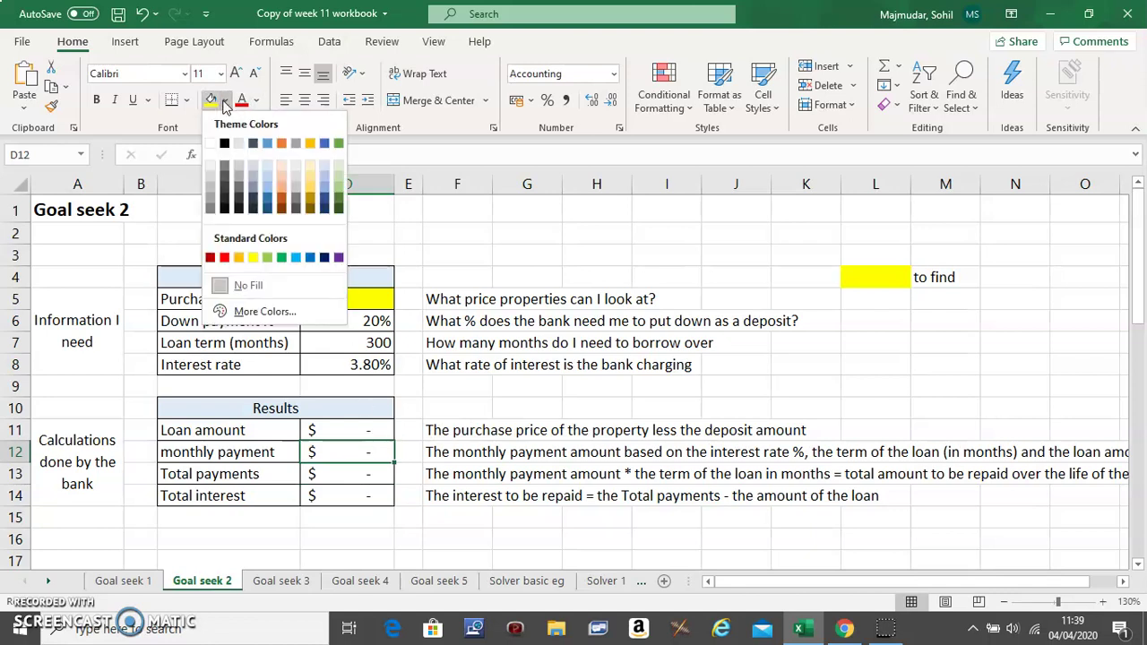
left_click(267, 144)
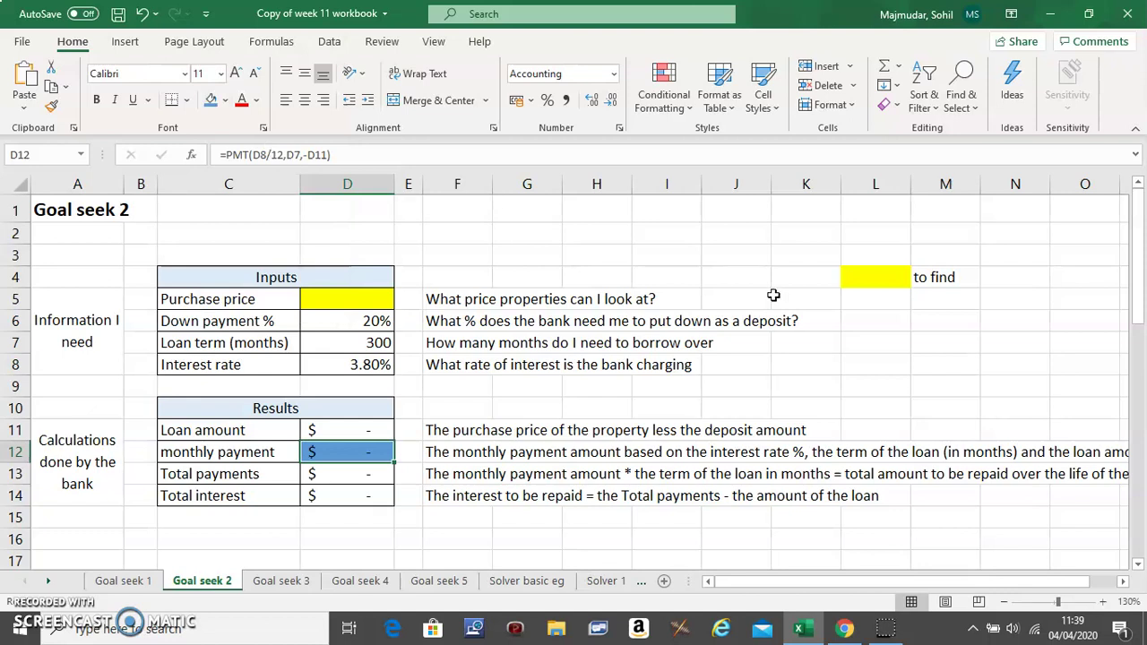
- Extend the colour legend by filling cell L5 with the same blue and labelling it "know to be 1250" in M5
left_click(876, 303)
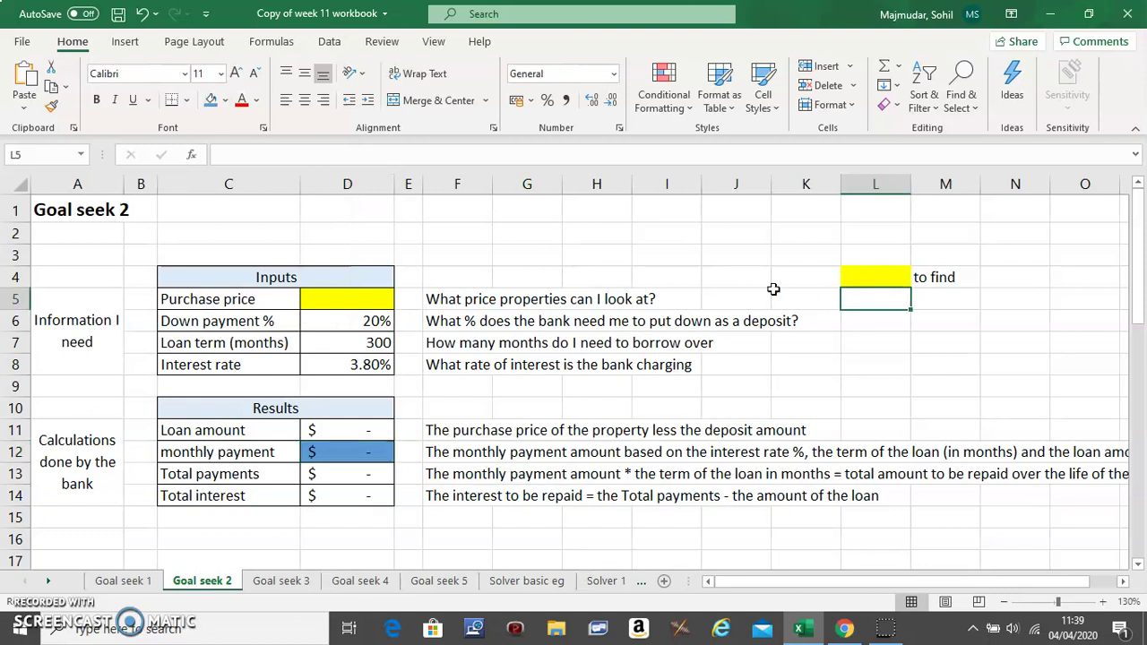
left_click(211, 101)
left_click(935, 295)
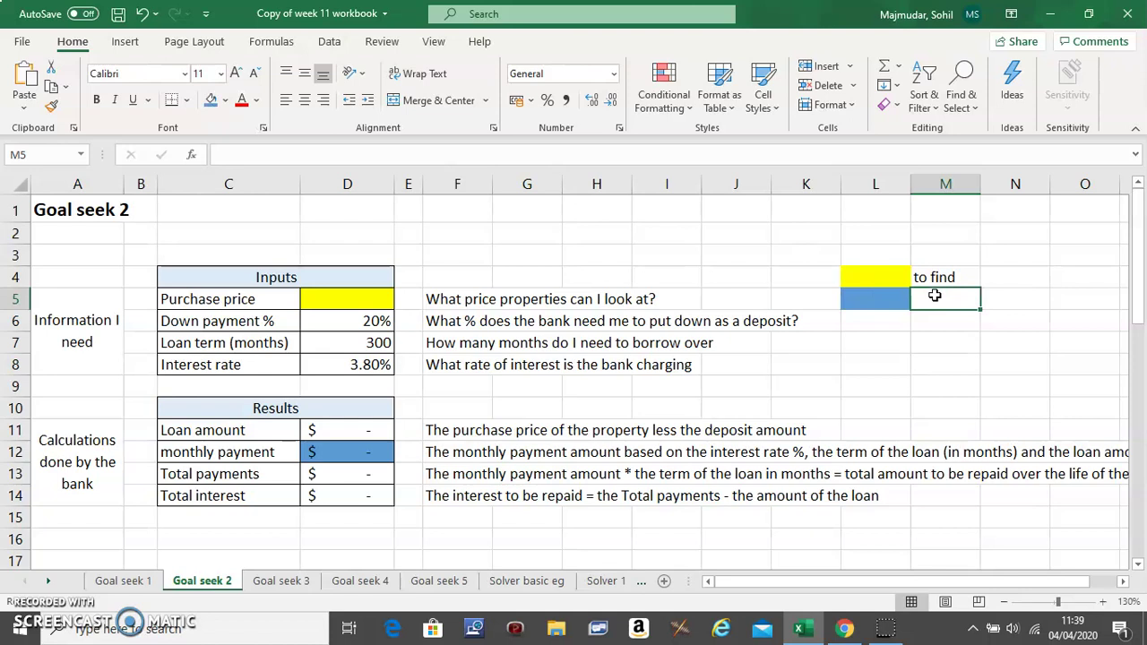
type("know to ")
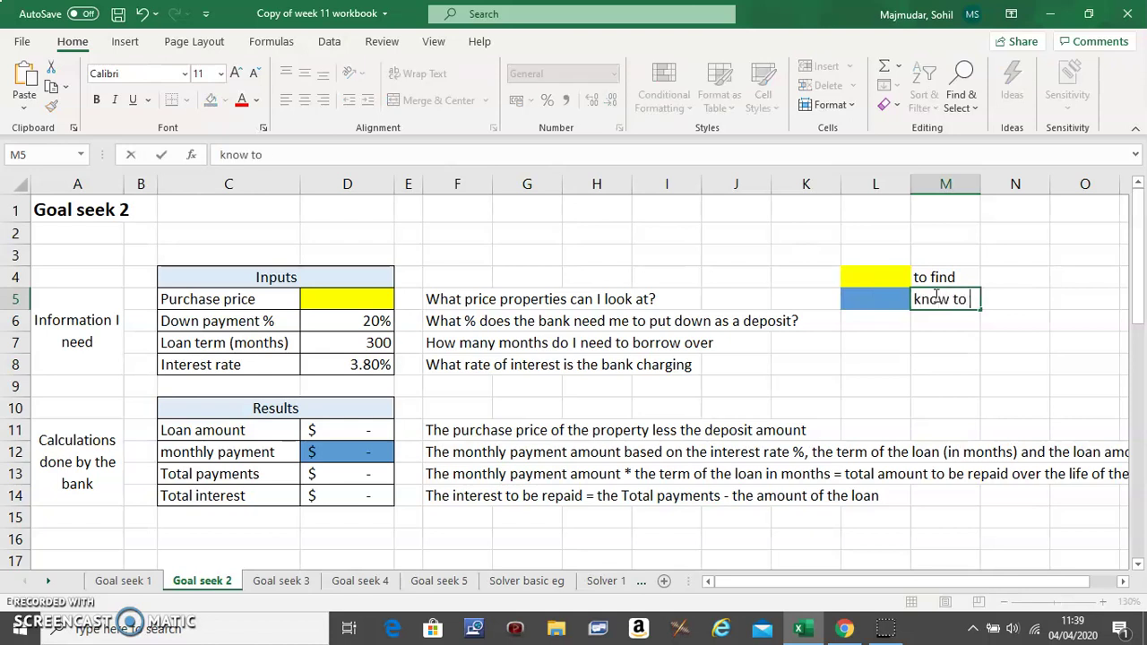
type("be 1250")
left_click(897, 320)
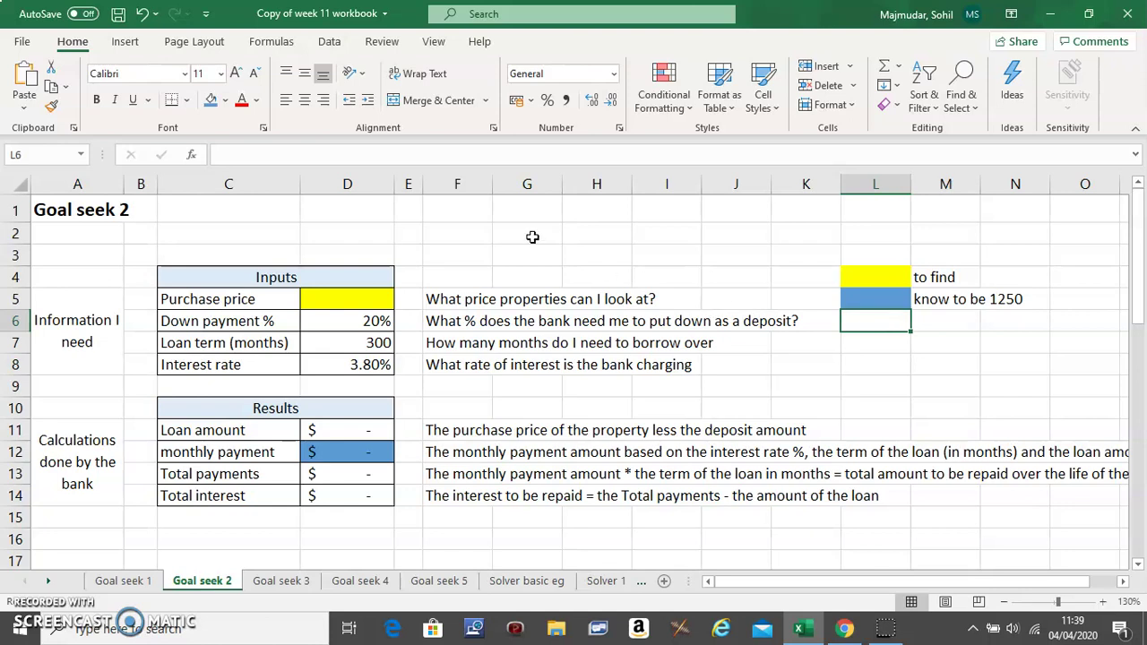
- Run Goal Seek to set the monthly payment D12 to 1250 by changing the purchase price D5, and keep the solution
left_click(332, 43)
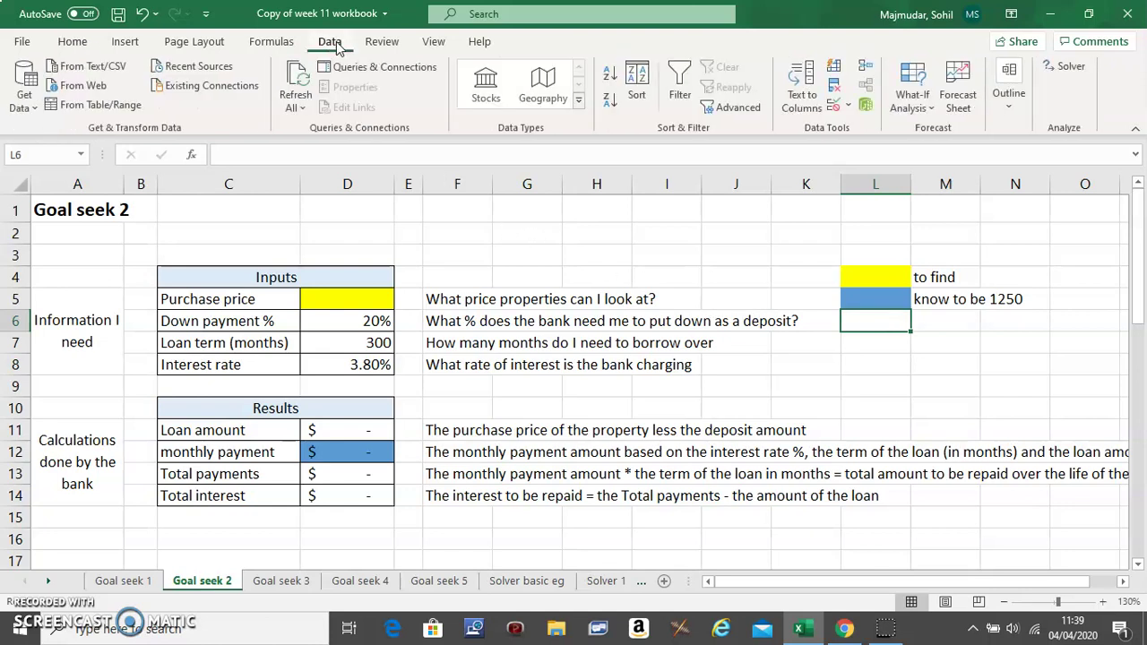
left_click(923, 108)
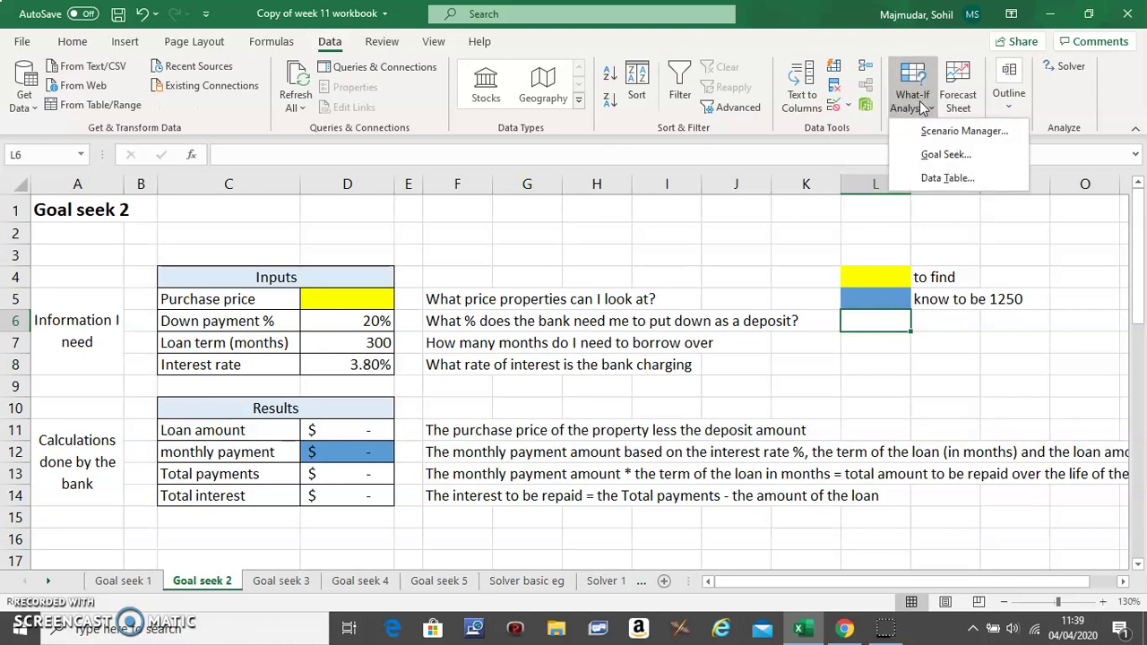
left_click(946, 154)
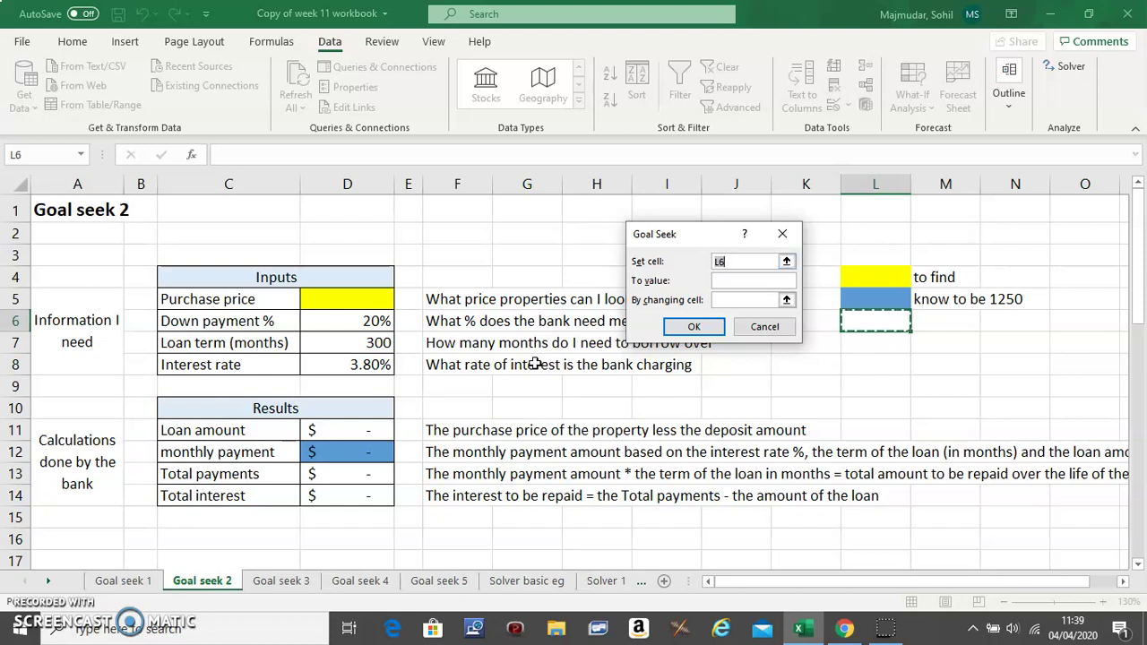
left_click(356, 452)
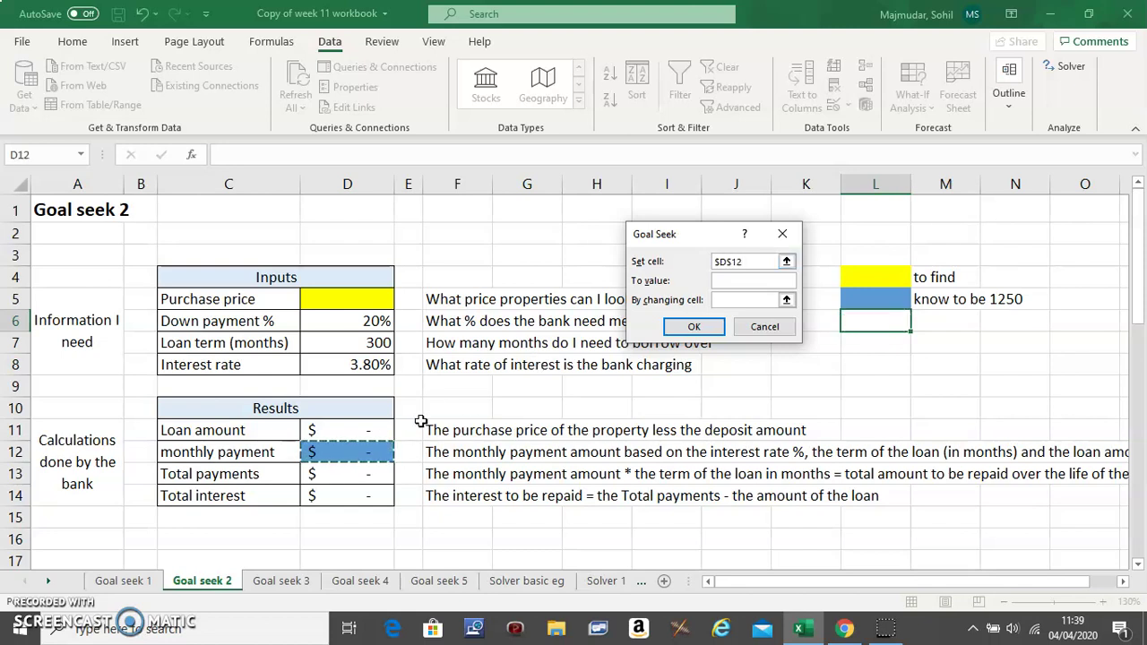
left_click(736, 279)
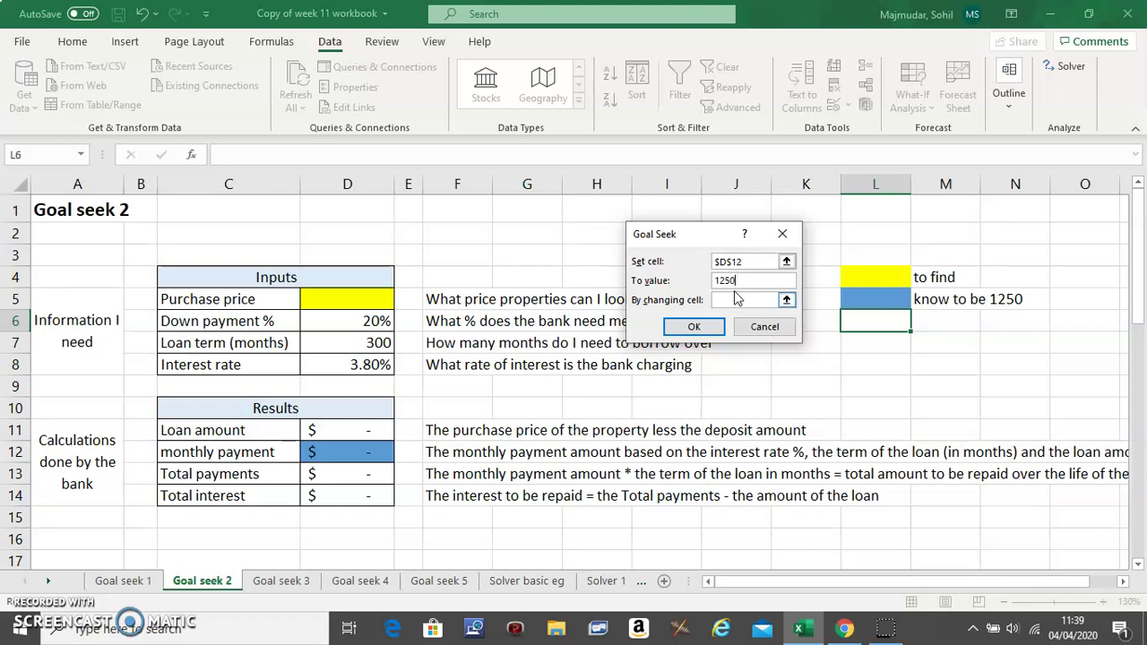
left_click(734, 302)
left_click(367, 301)
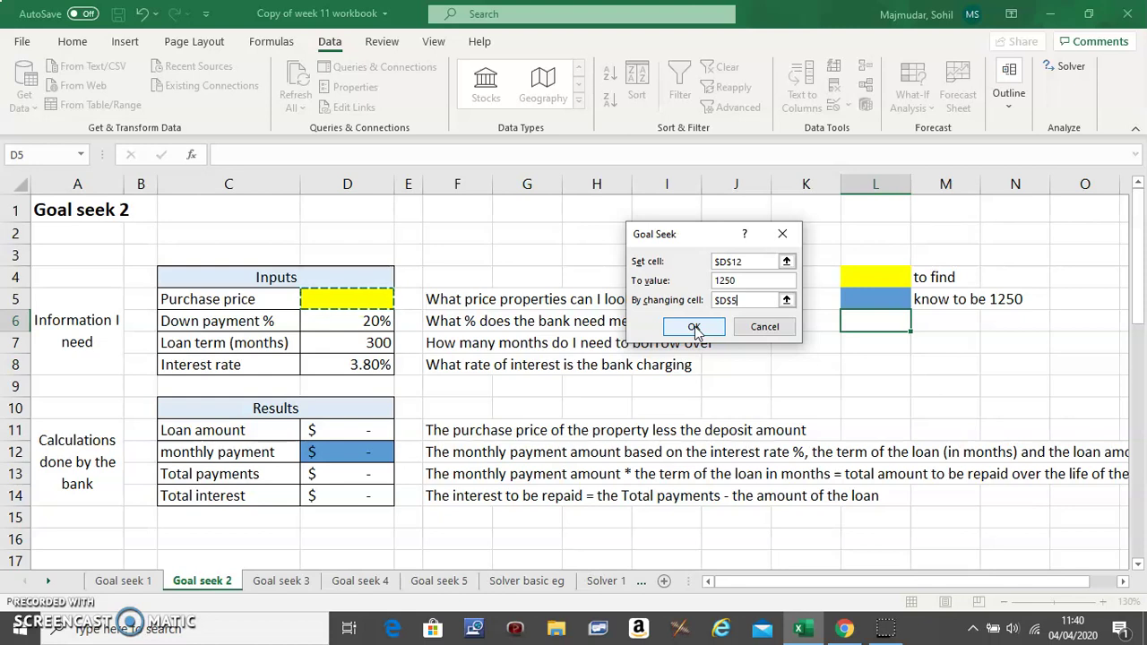
left_click(695, 327)
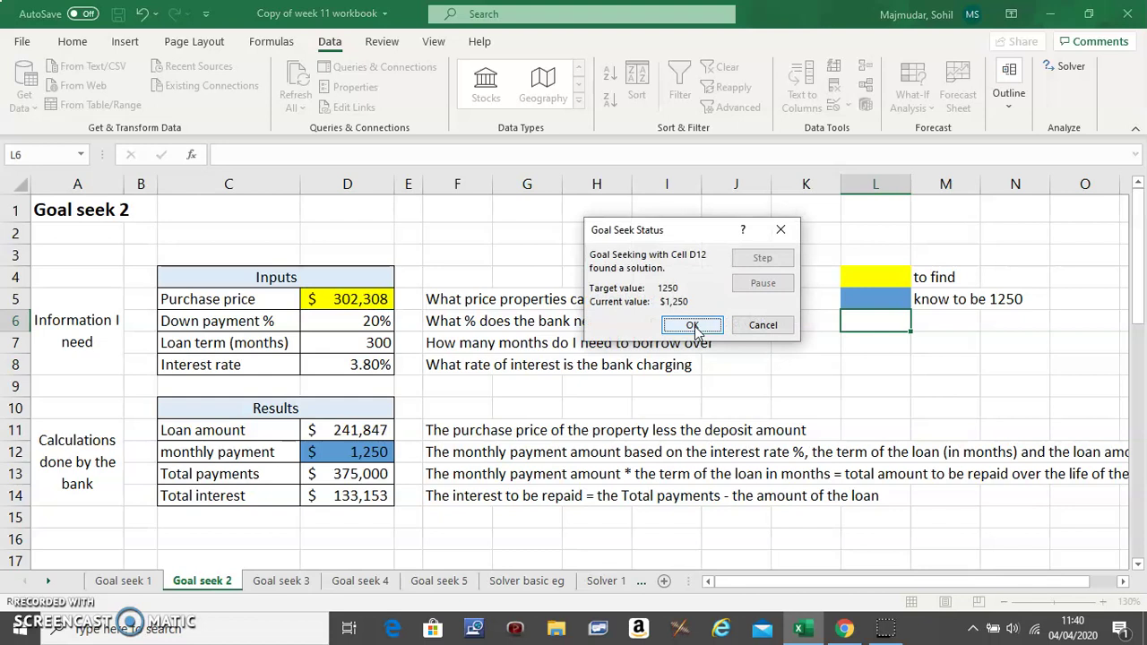
left_click(693, 325)
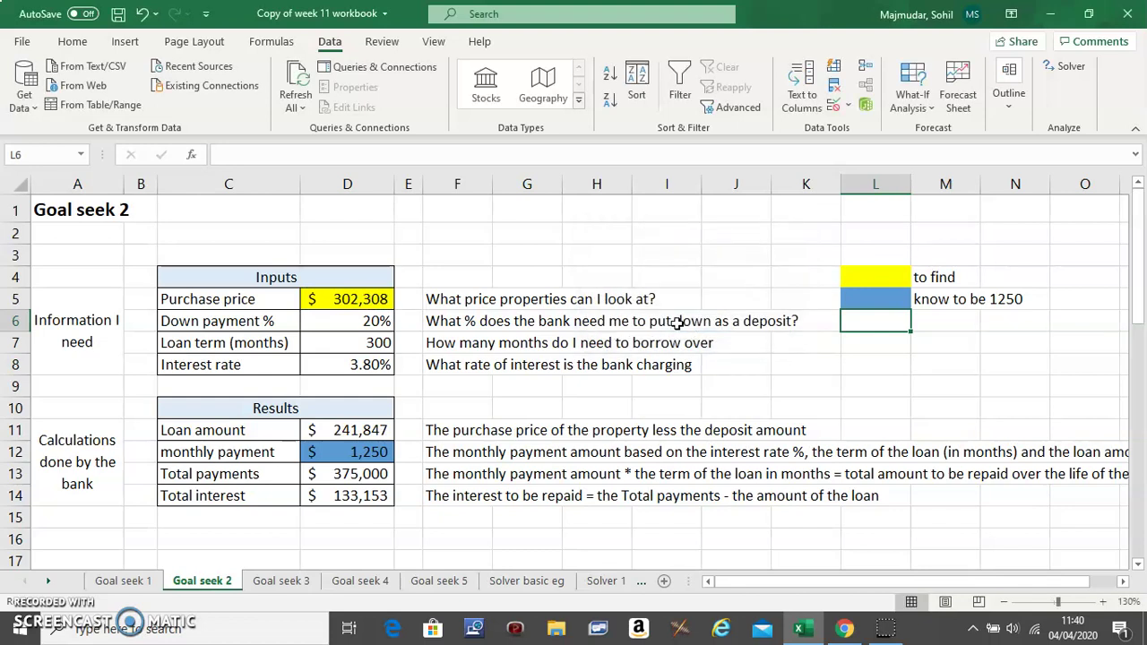